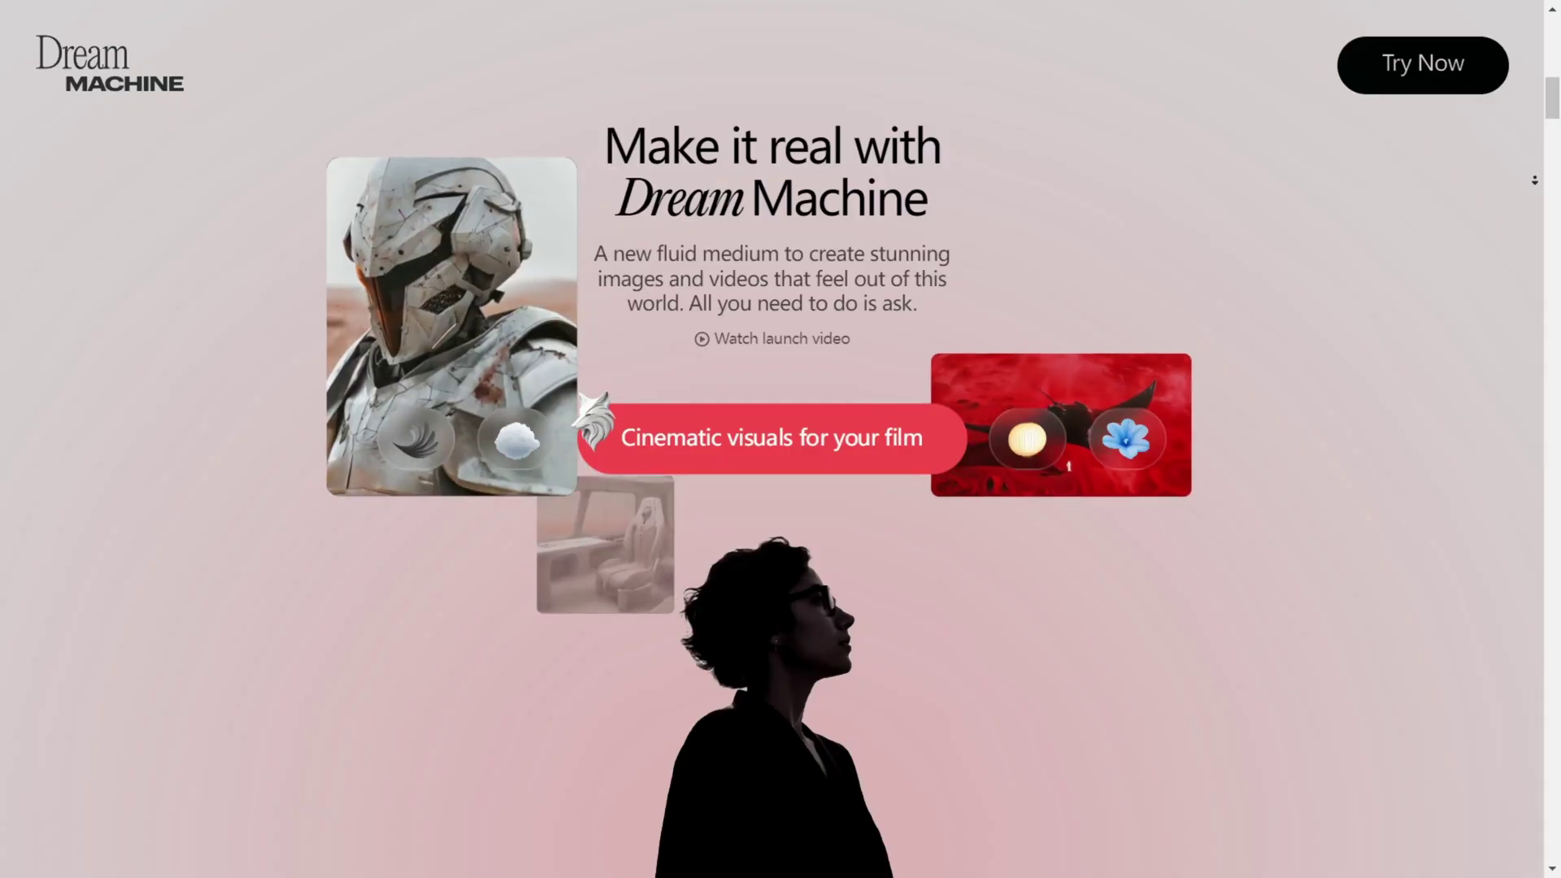
# Step: Scroll past the Make it real hero and shrinking wolf banner into the showcase videos
pyautogui.scroll(-5, 1534, 180)
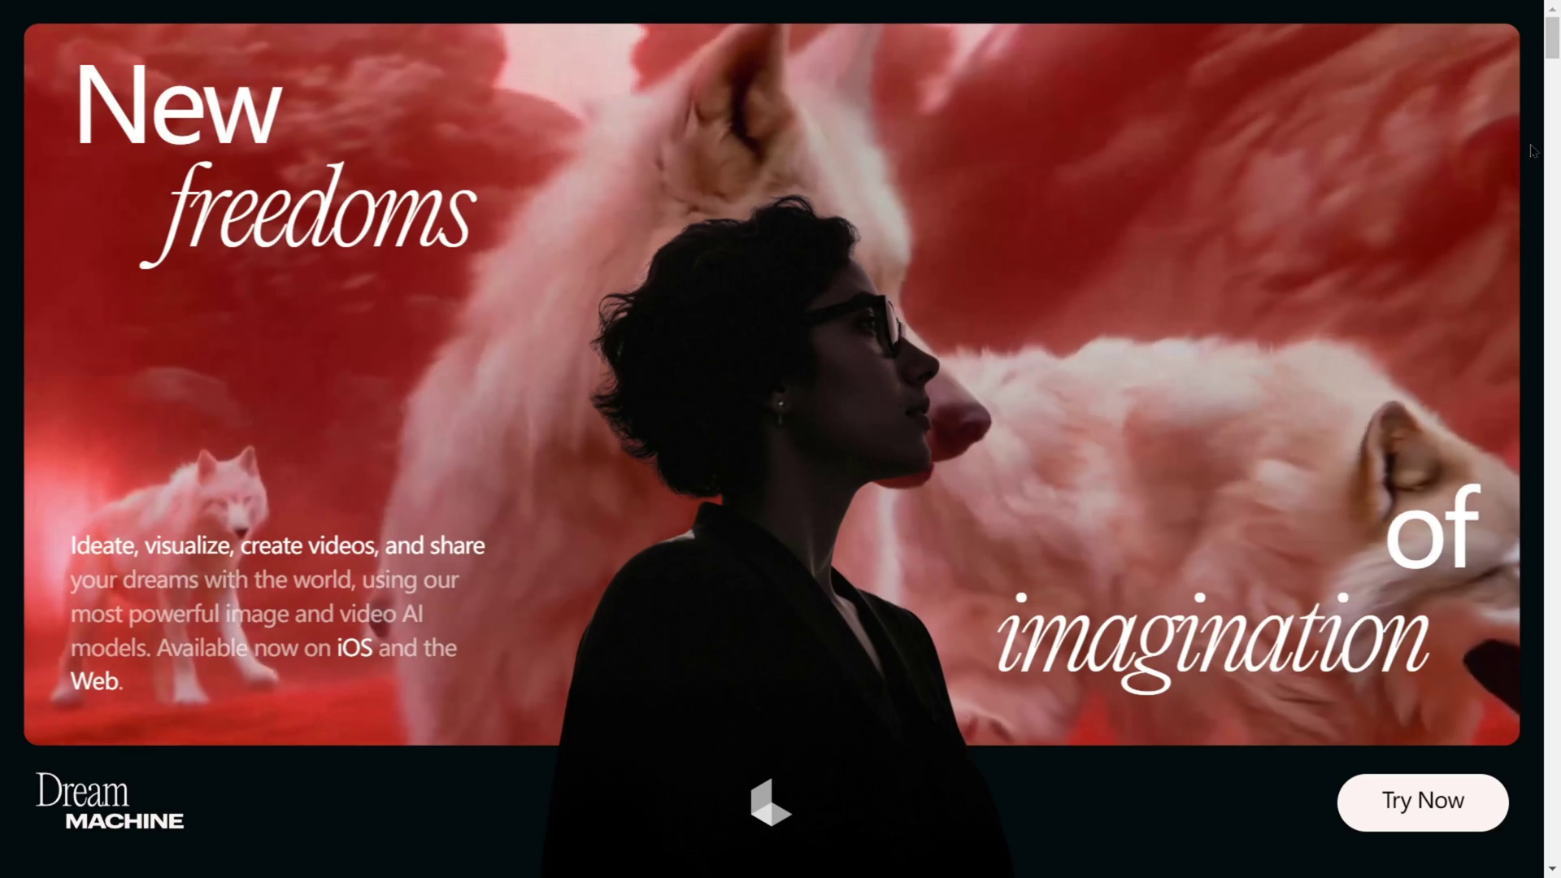
pyautogui.scroll(-5, 1534, 147)
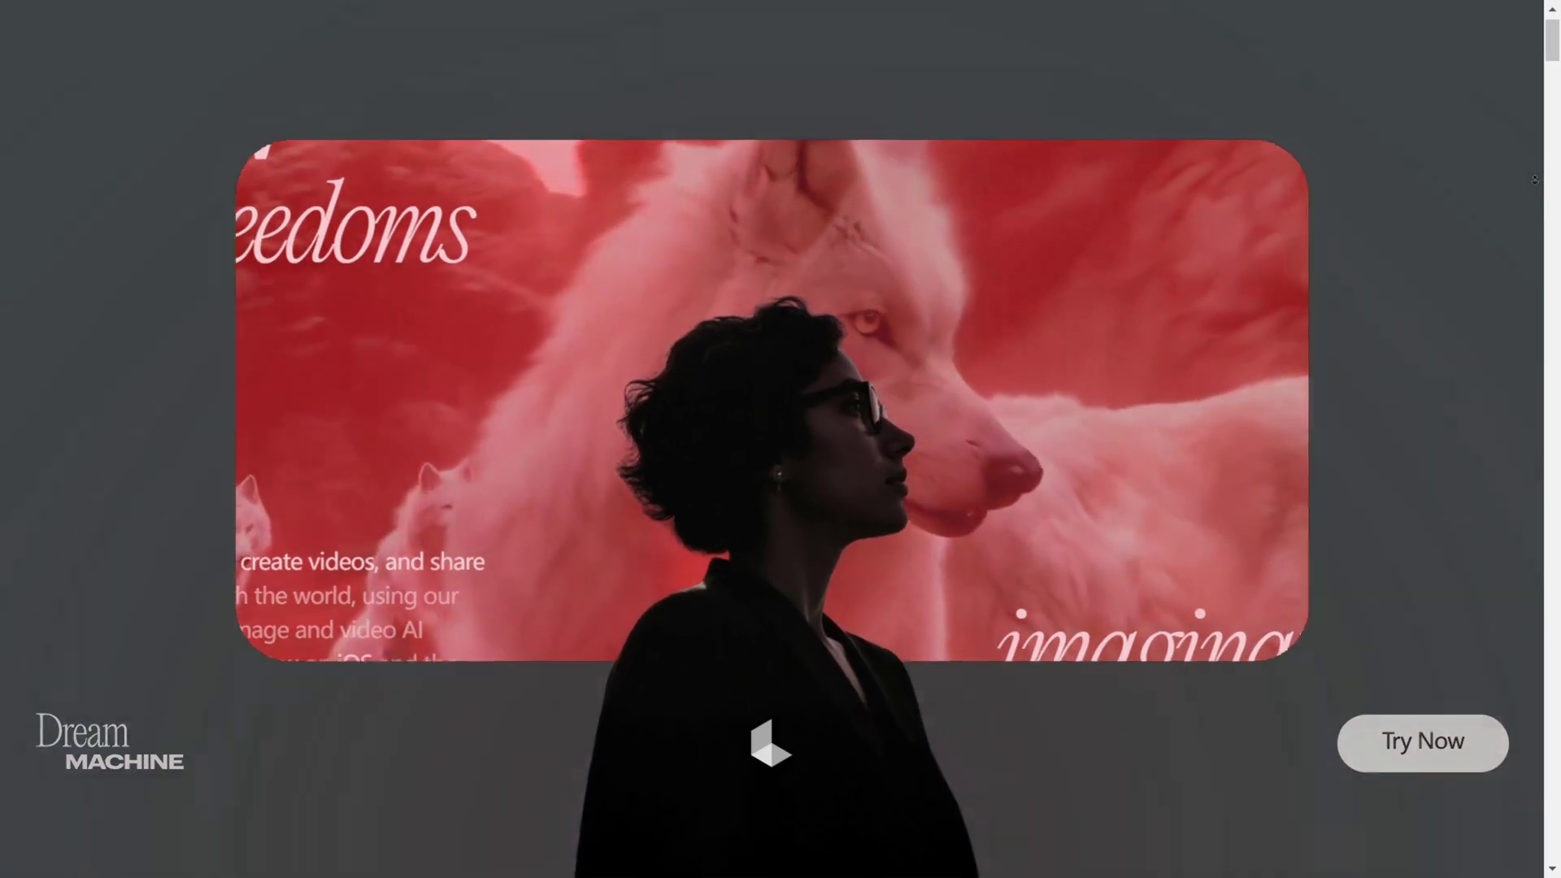
pyautogui.scroll(-5, 1534, 179)
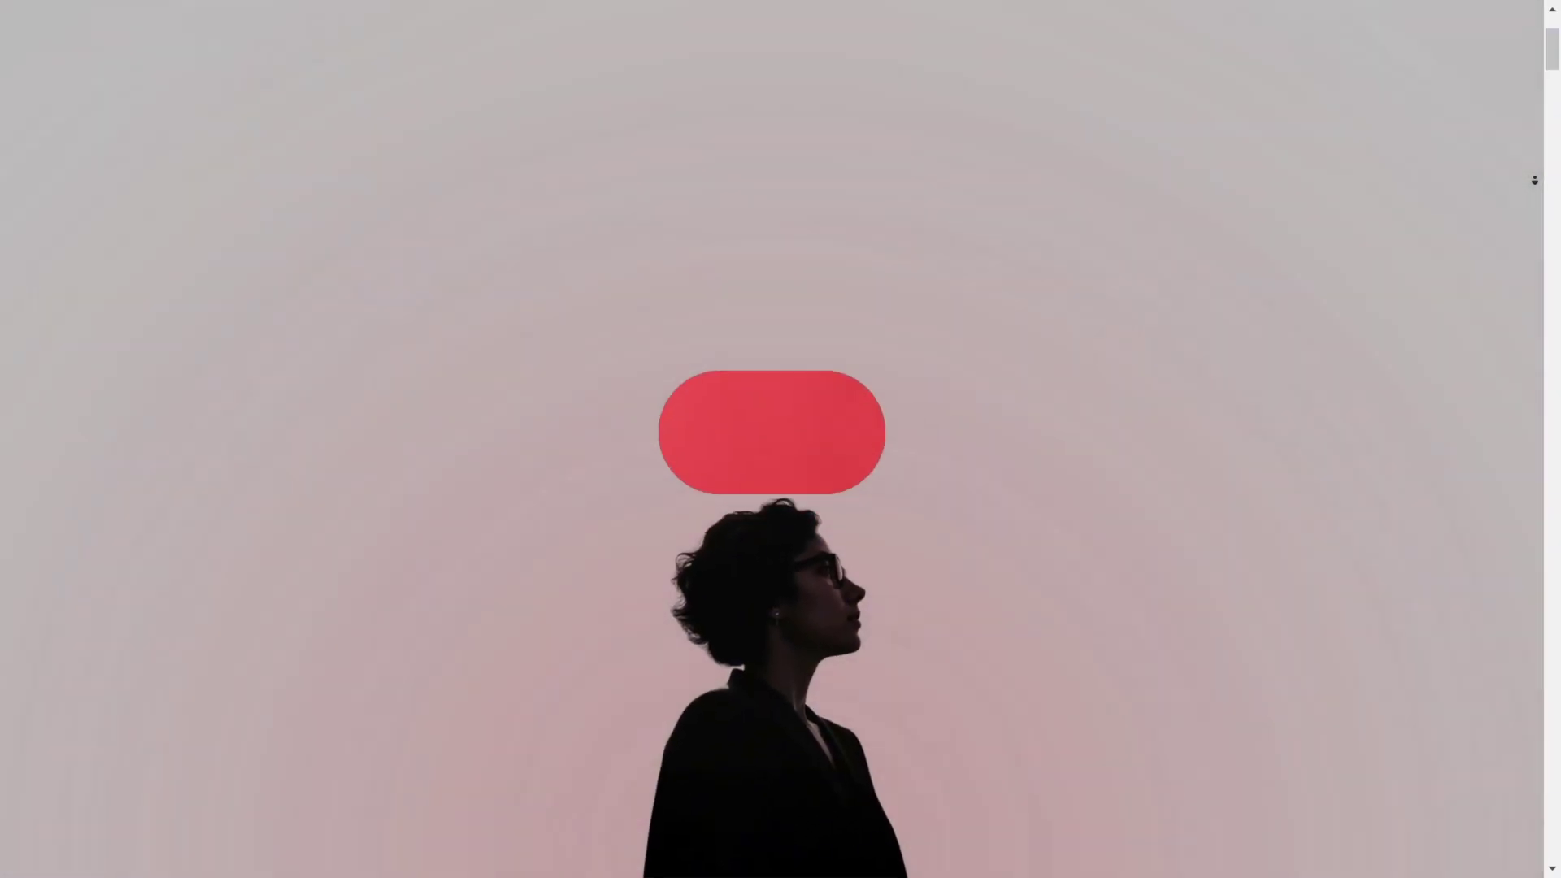
pyautogui.scroll(-5, 1533, 180)
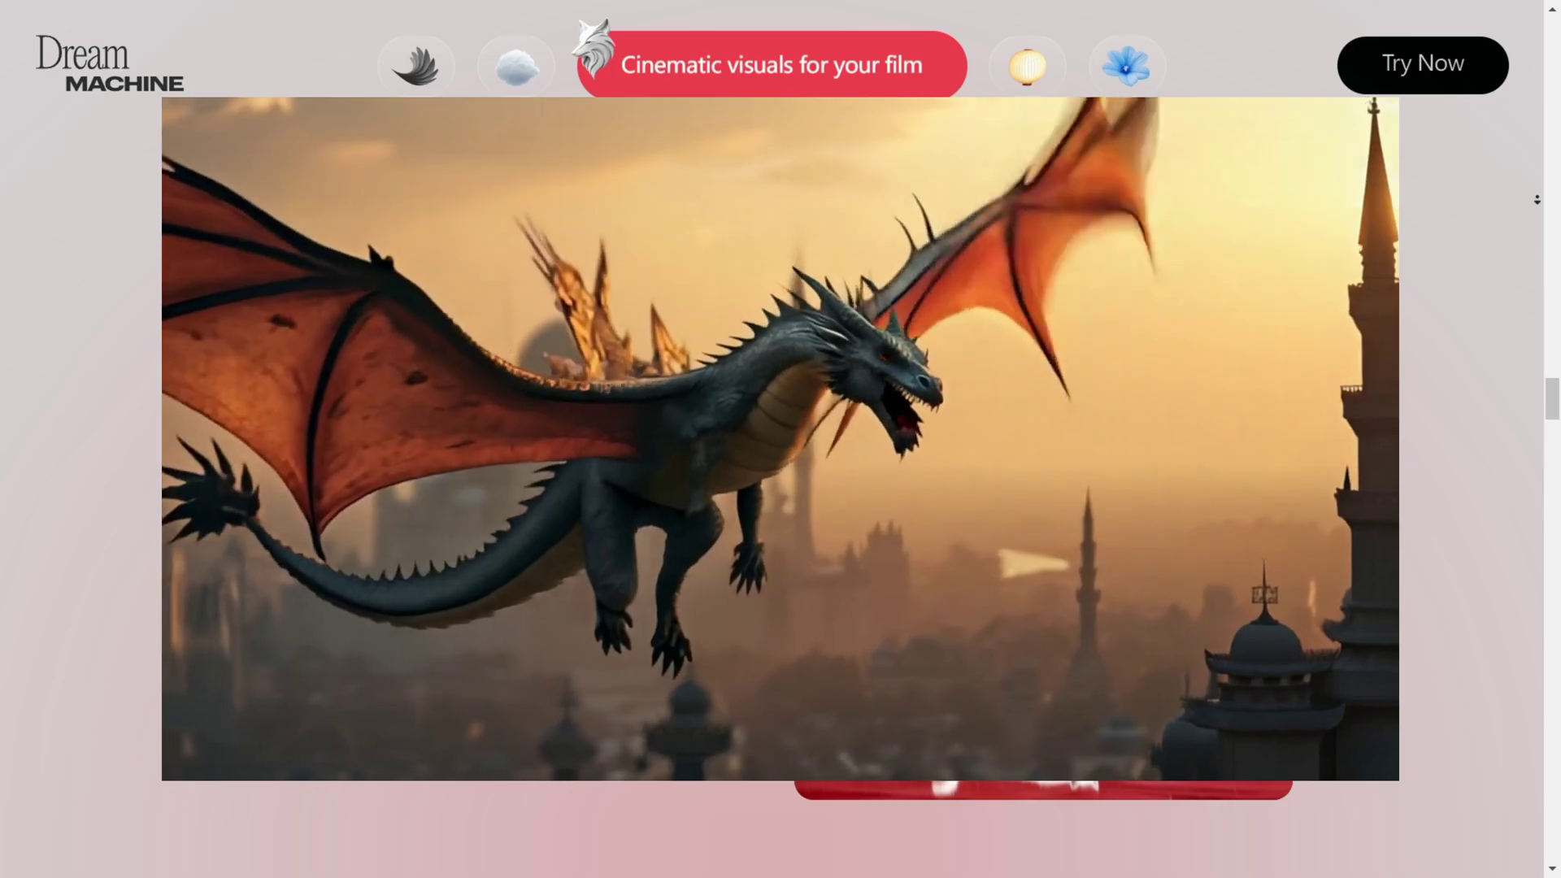
pyautogui.scroll(-3, 1537, 199)
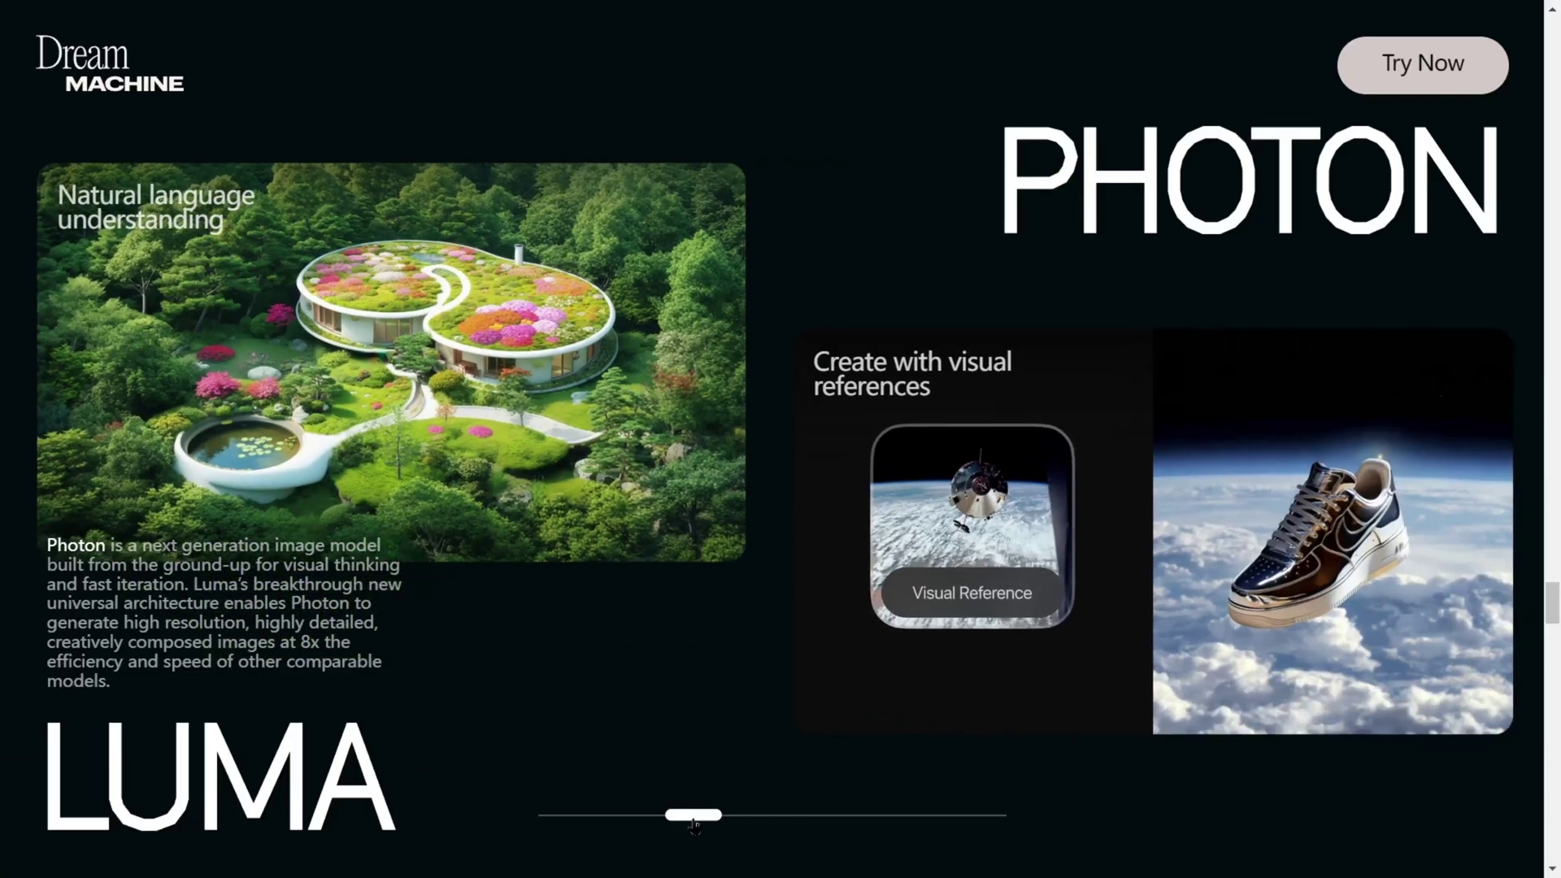
# Step: Slide the Photon showcase carousel through other feature examples and return to Try Now
pyautogui.moveTo(691, 814); pyautogui.dragTo(596, 821)
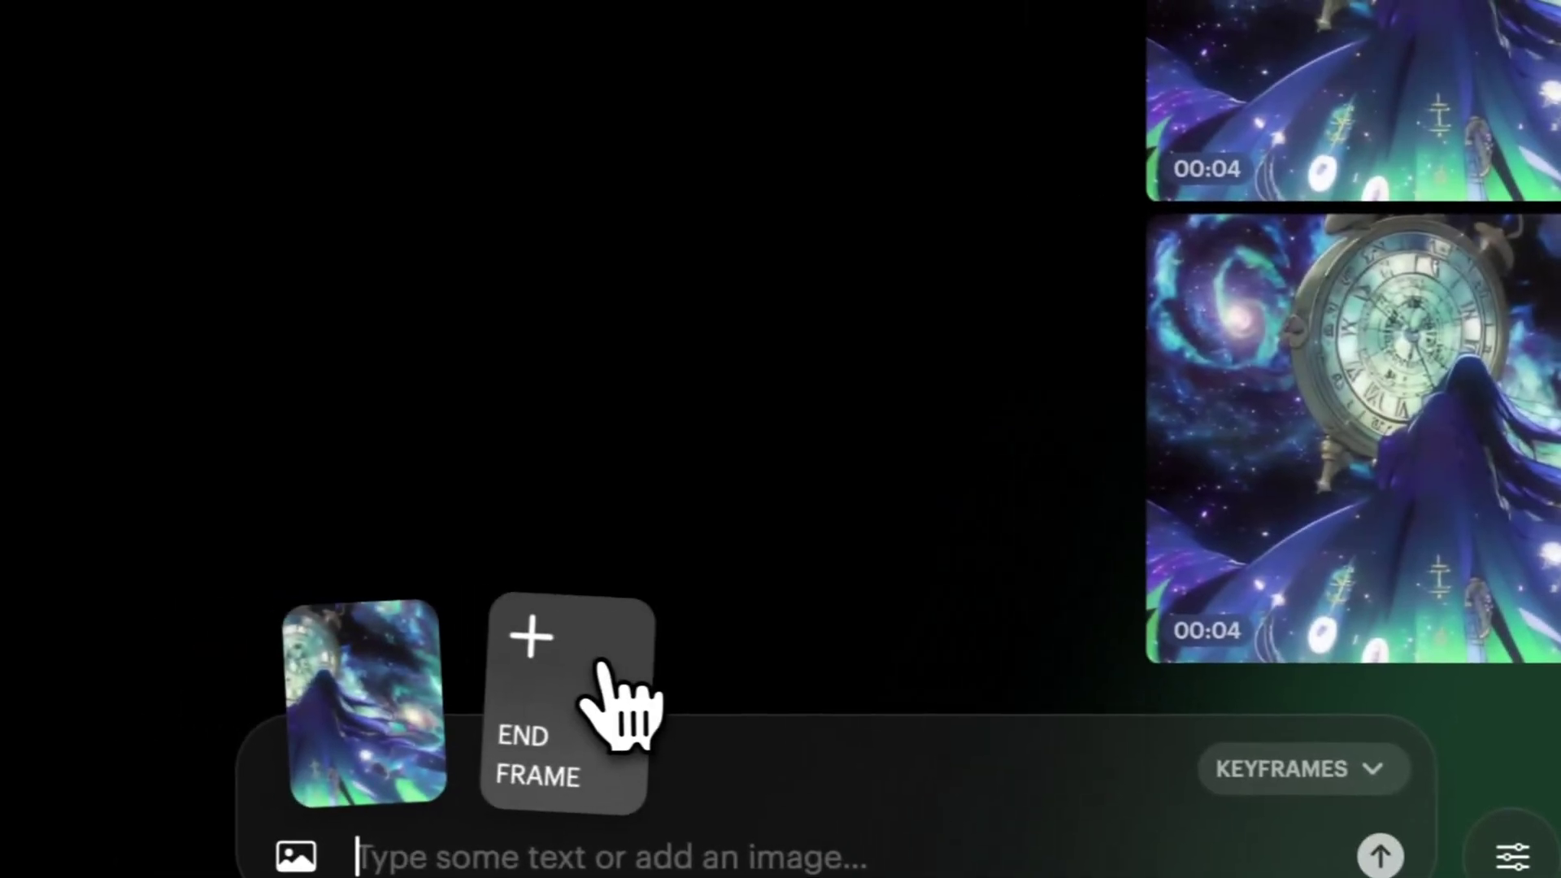
pyautogui.click(627, 697)
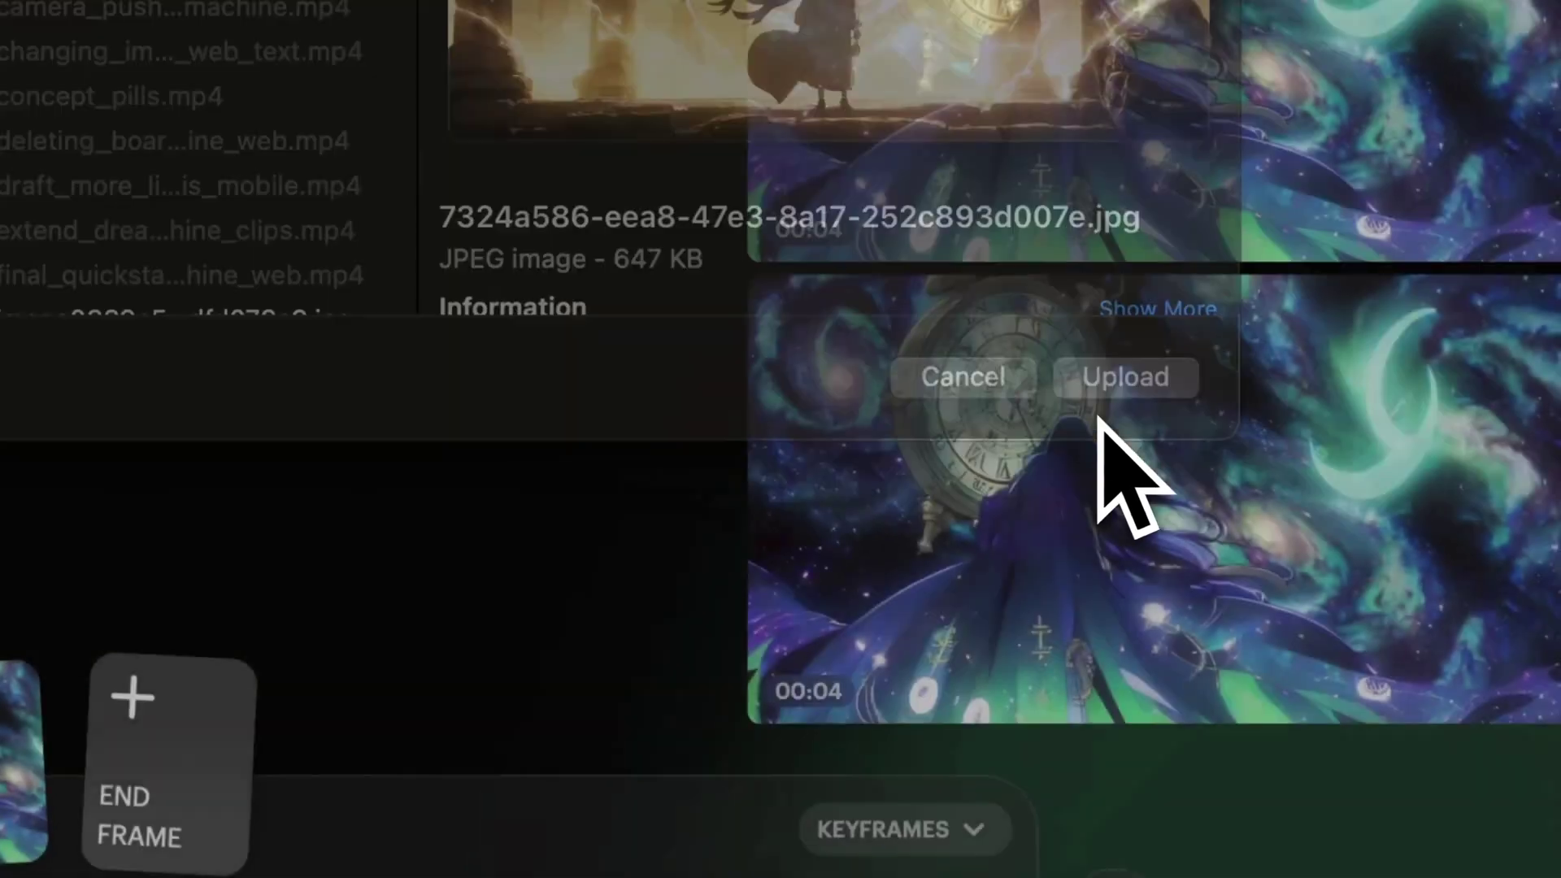
pyautogui.click(1118, 382)
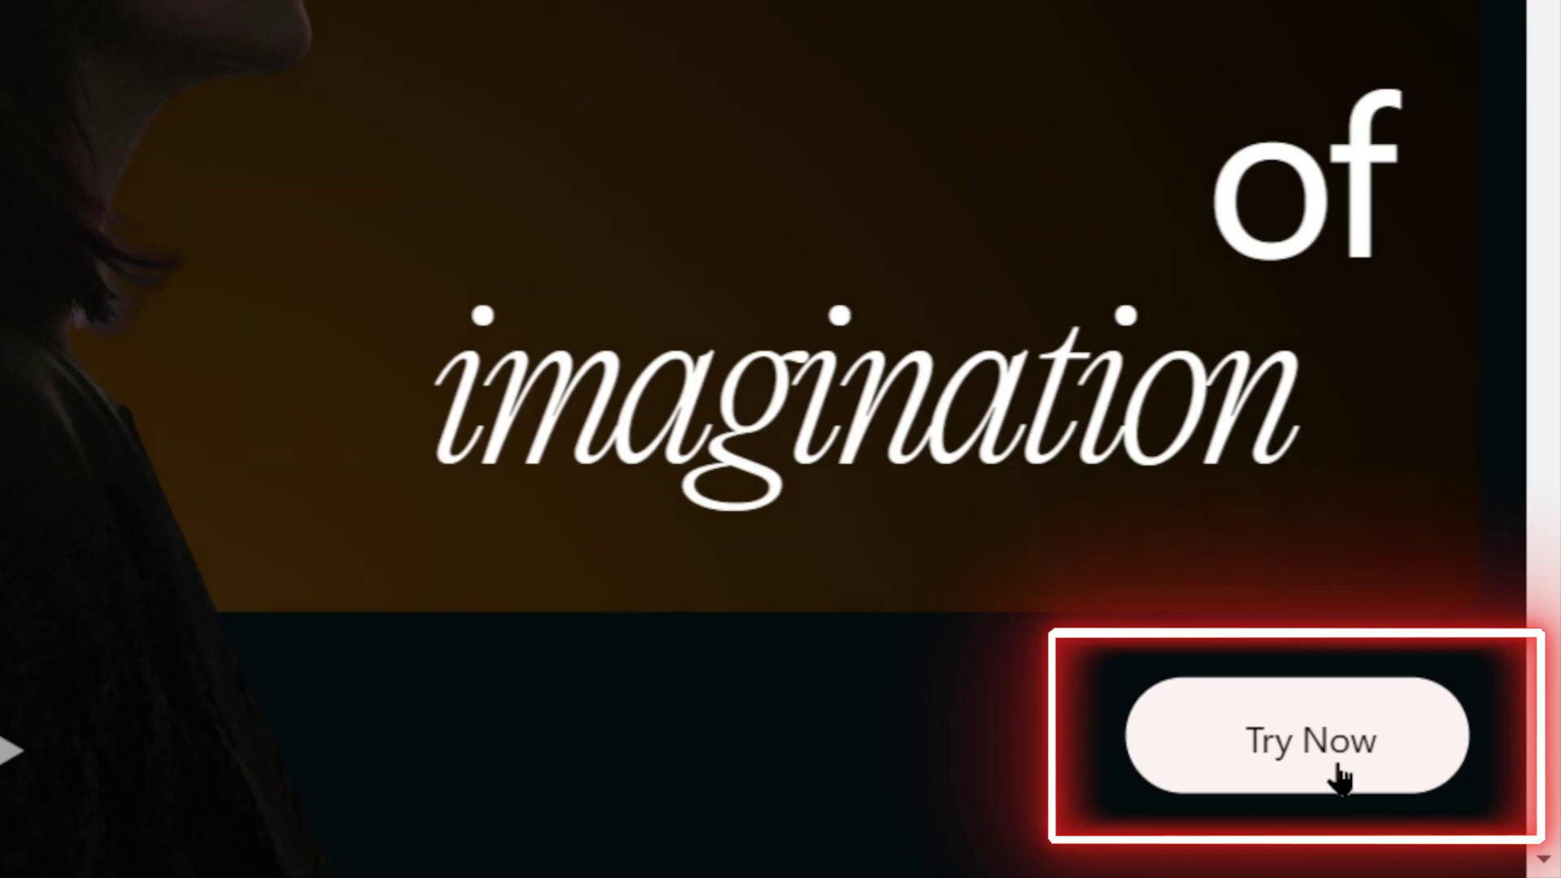
# Step: Enter the Dream Machine app through Try Now and close the welcome feature overview
pyautogui.click(1335, 768)
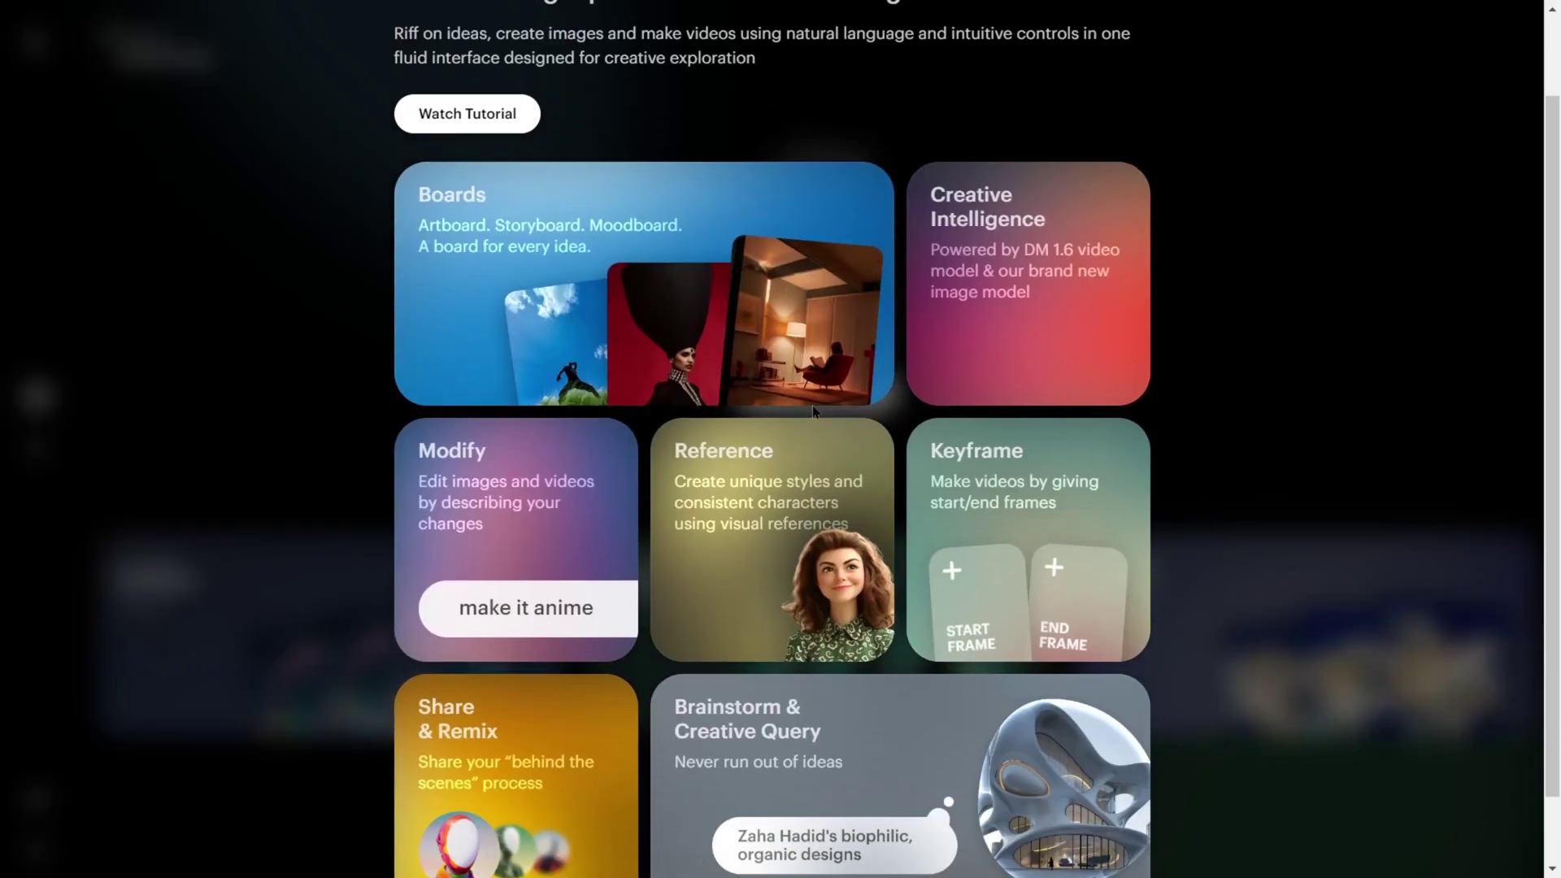
pyautogui.scroll(2, 616, 421)
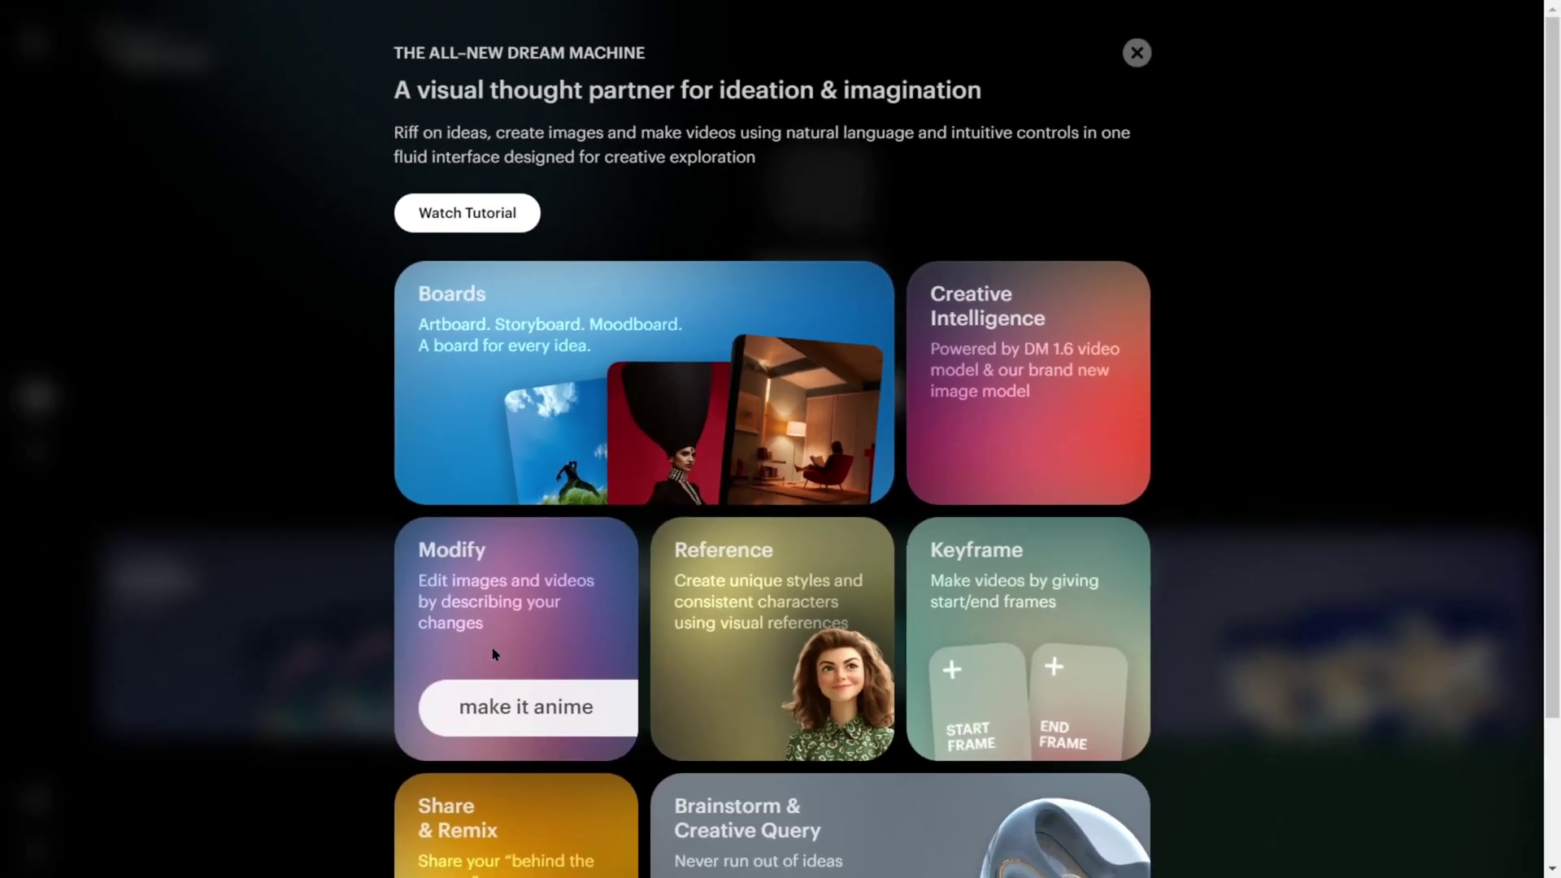
pyautogui.press('Escape')
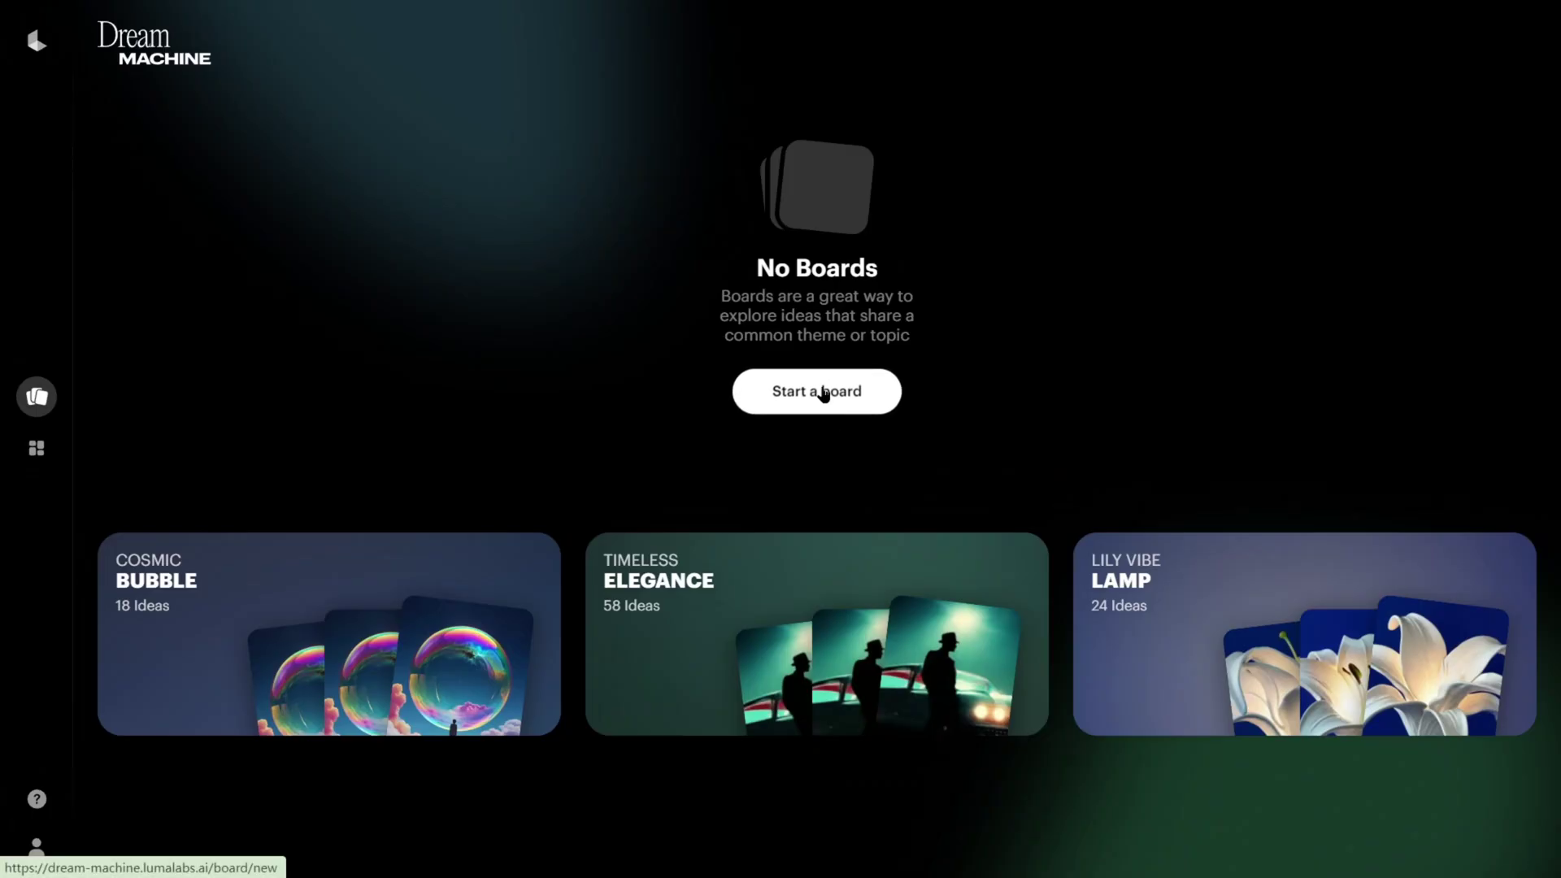
# Step: Start a new board, attach reference images, and view the prompt modes besides Reference
pyautogui.click(805, 451)
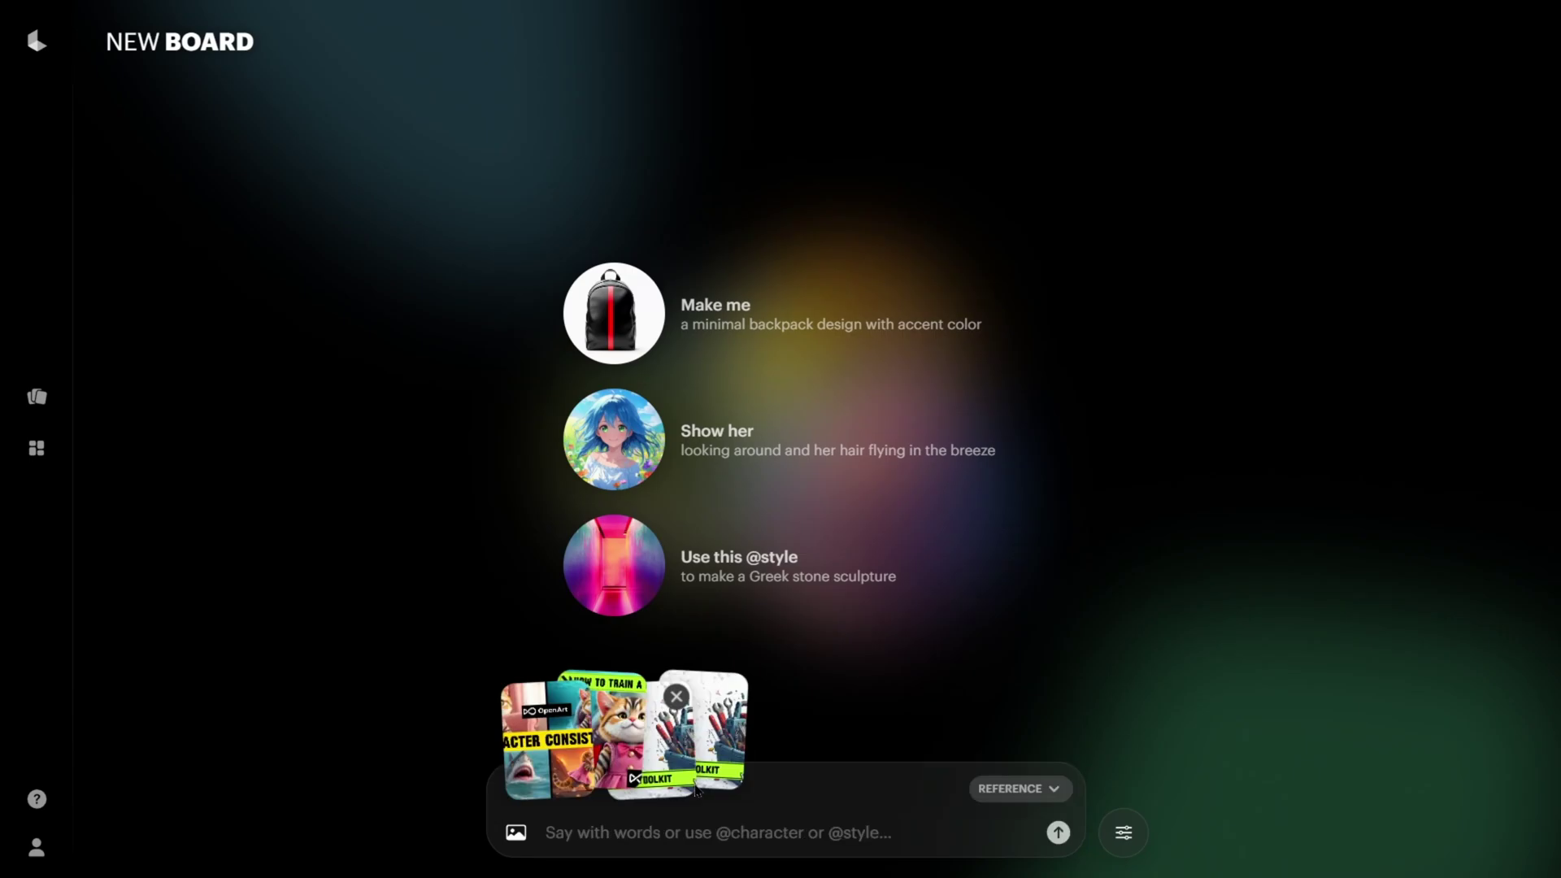
pyautogui.write('z')
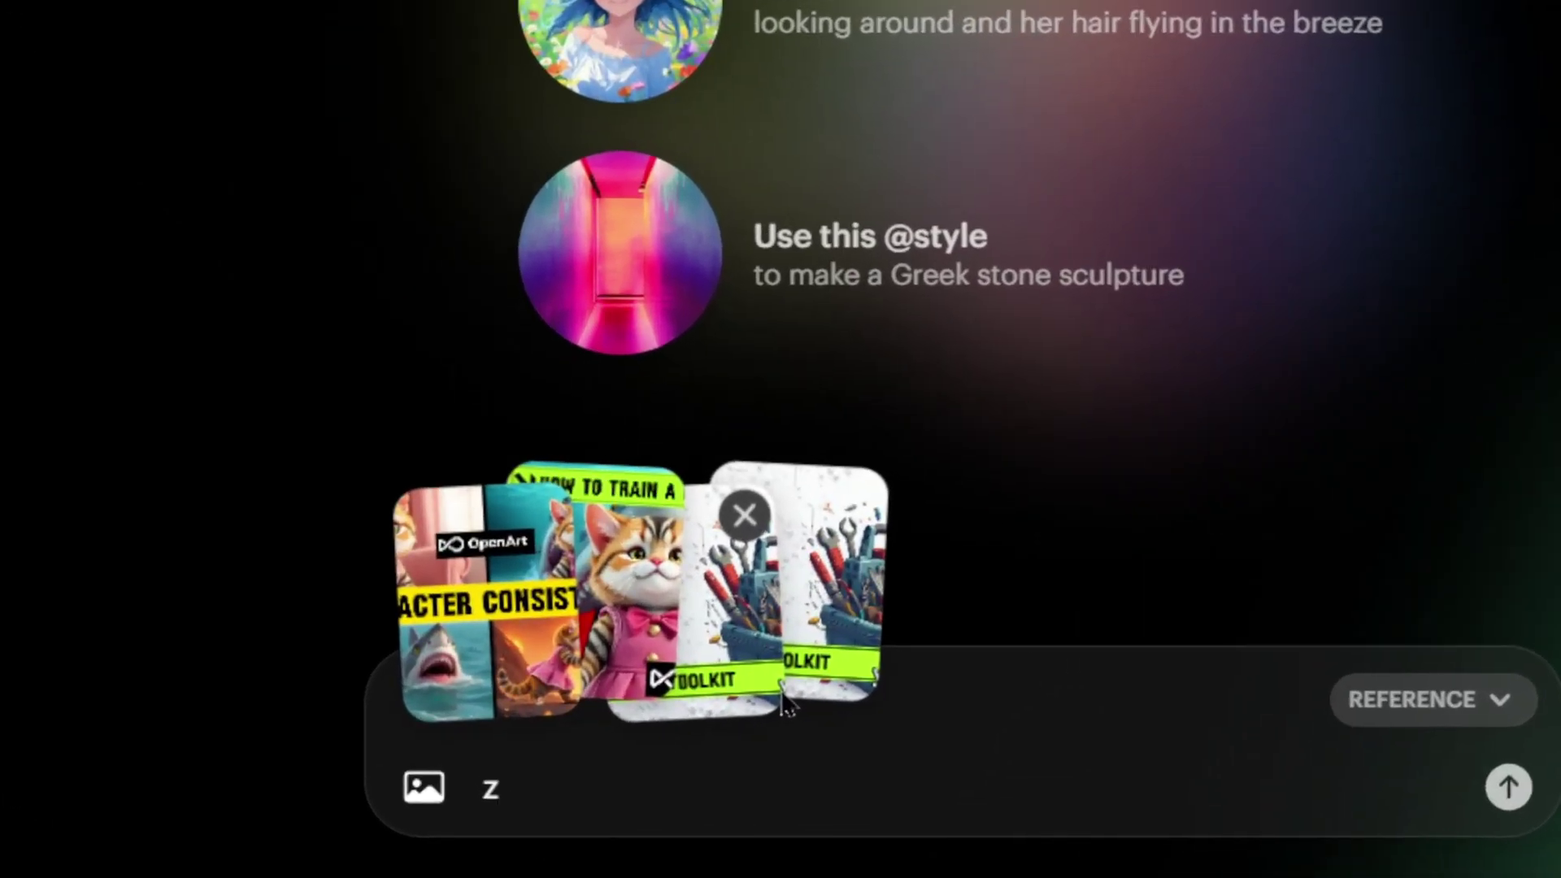
pyautogui.press('BackSpace')
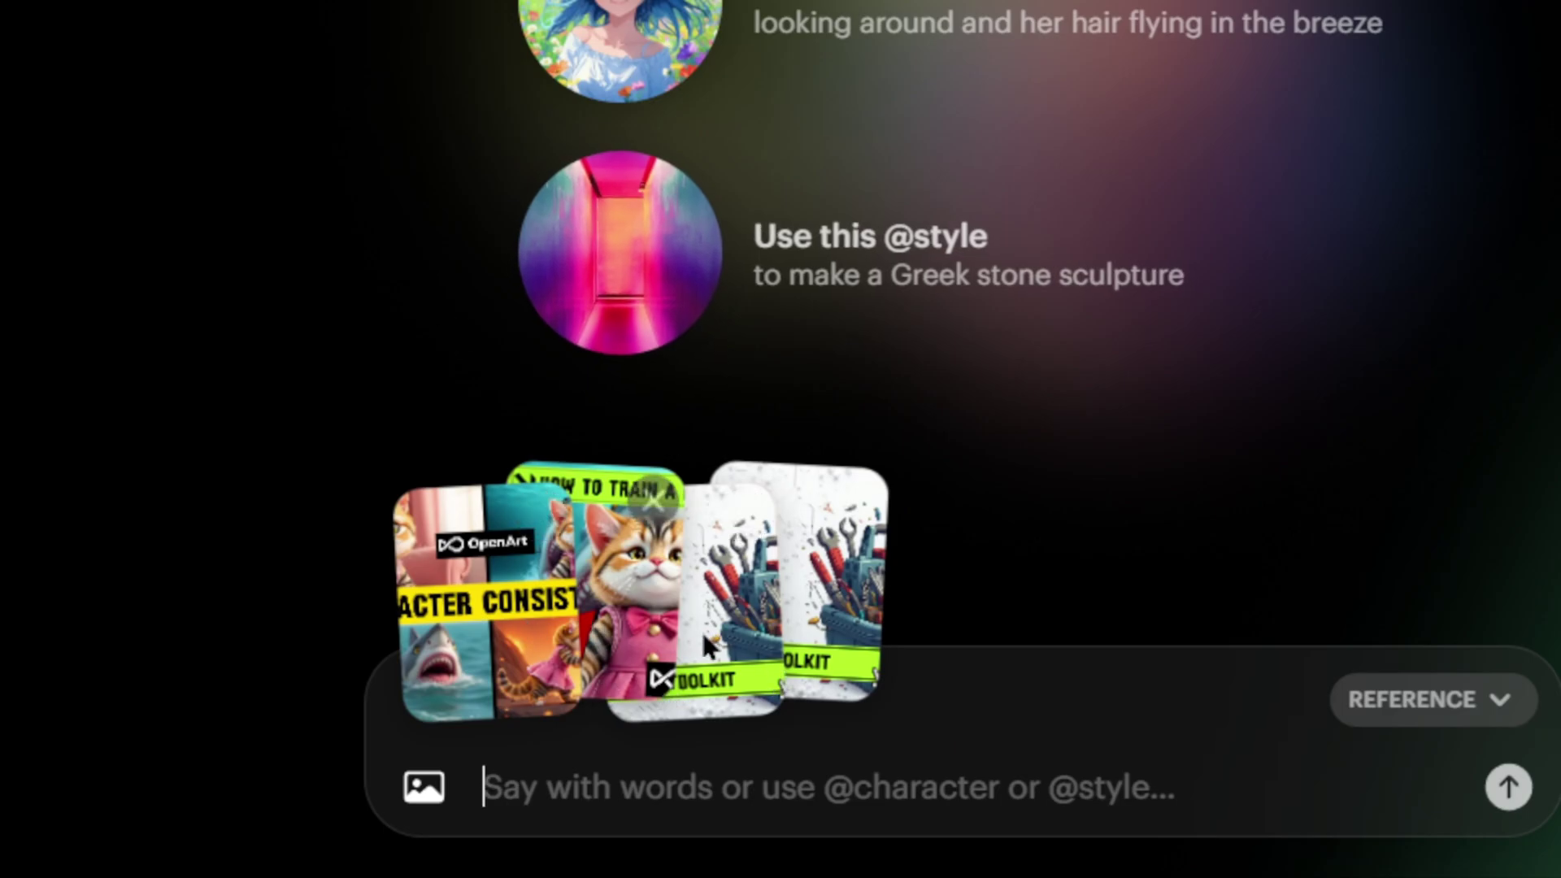
pyautogui.write('z')
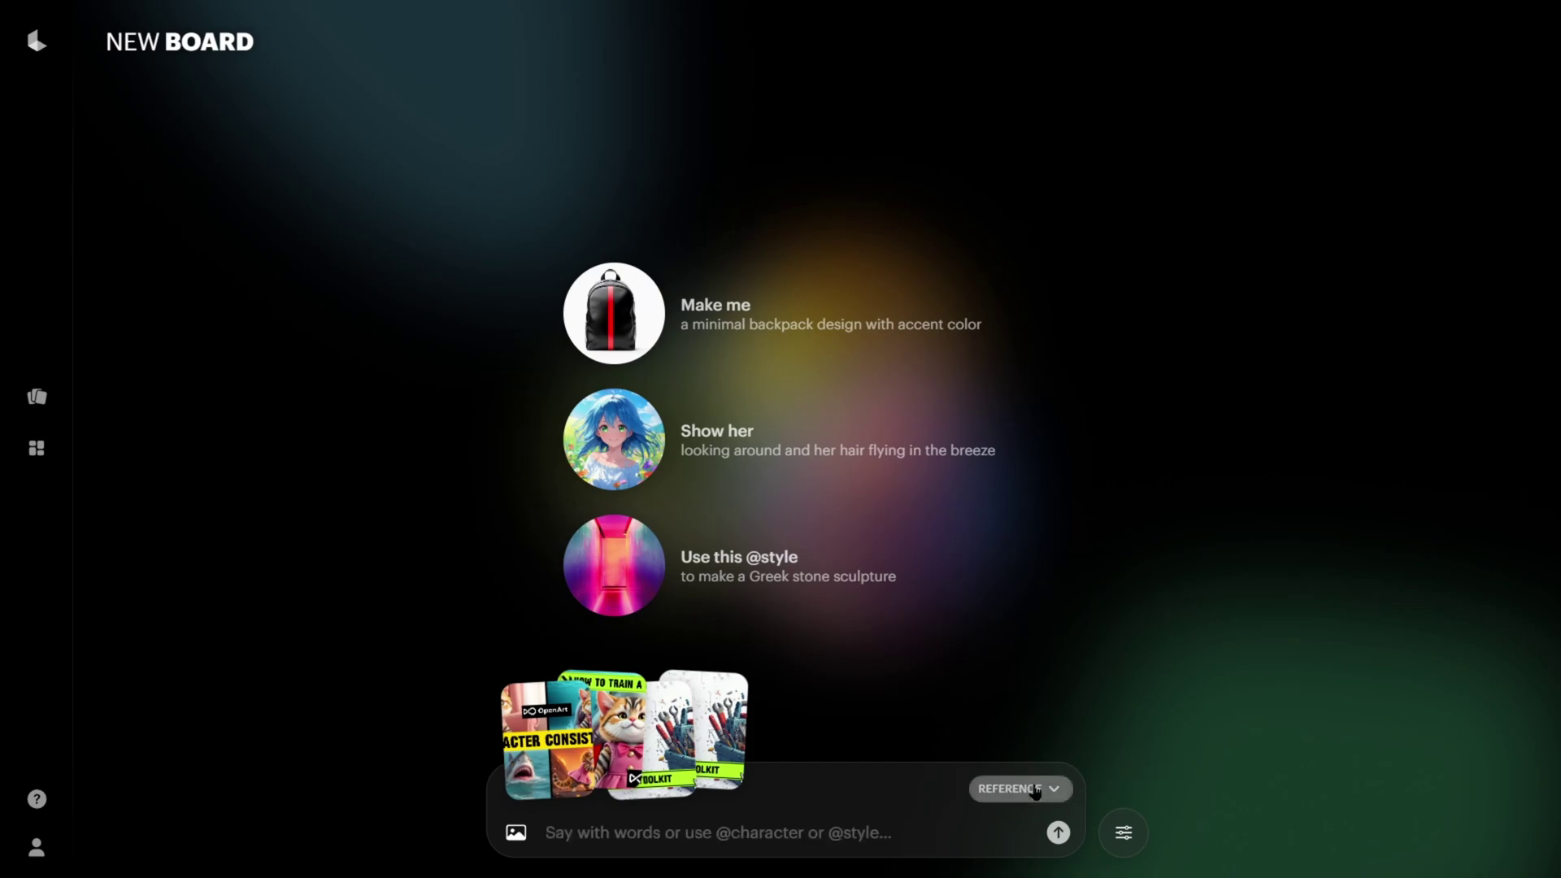
pyautogui.click(1036, 792)
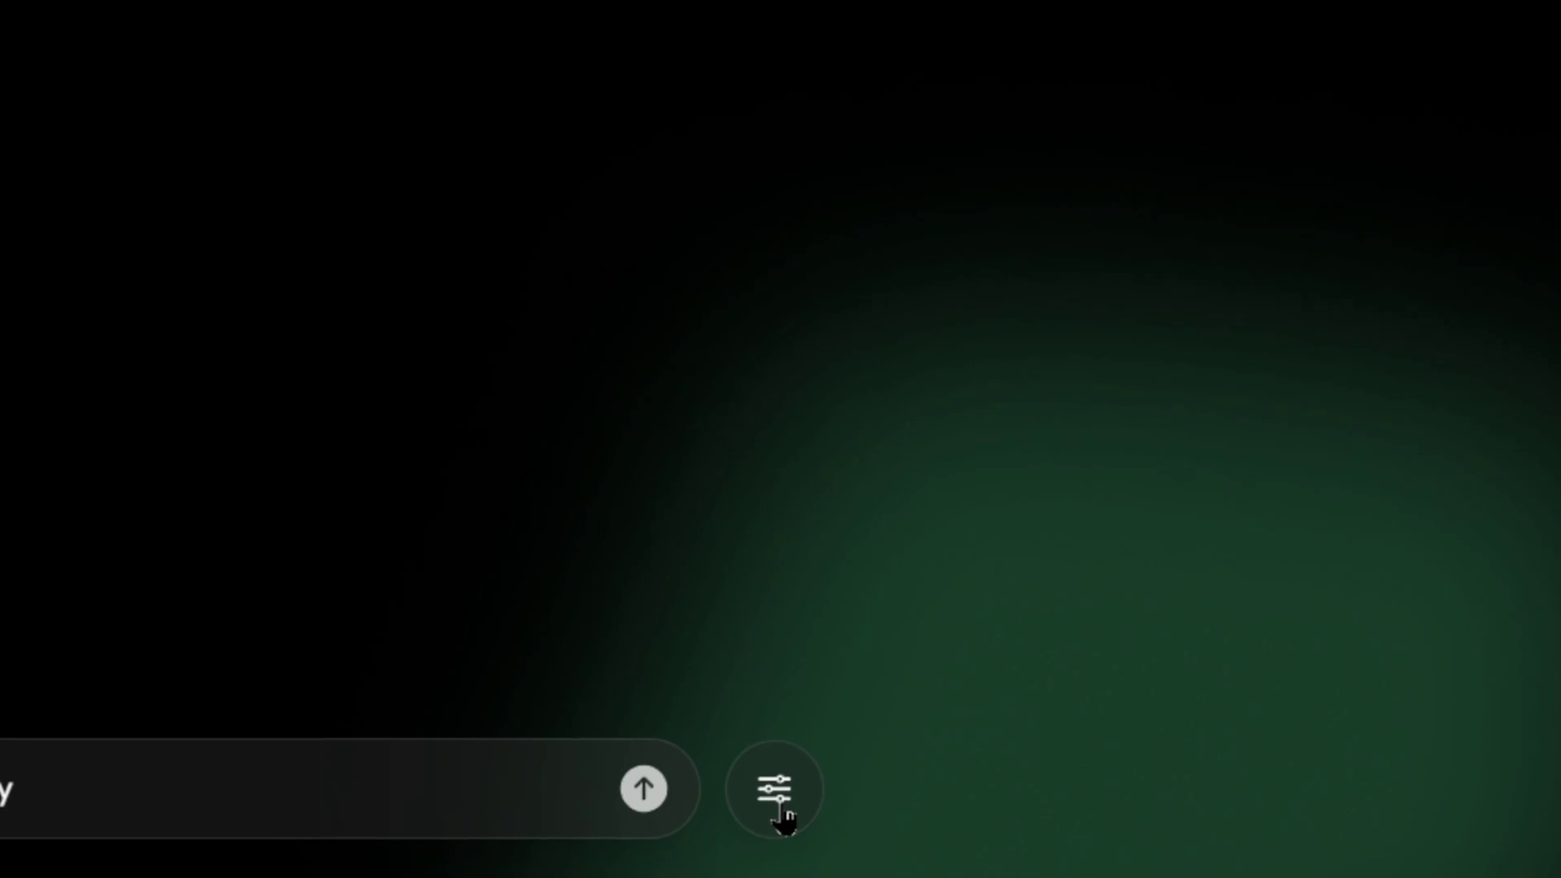
# Step: Switch the board's generation settings to Videos, keeping Keyframes as the prompt mode
pyautogui.click(1115, 832)
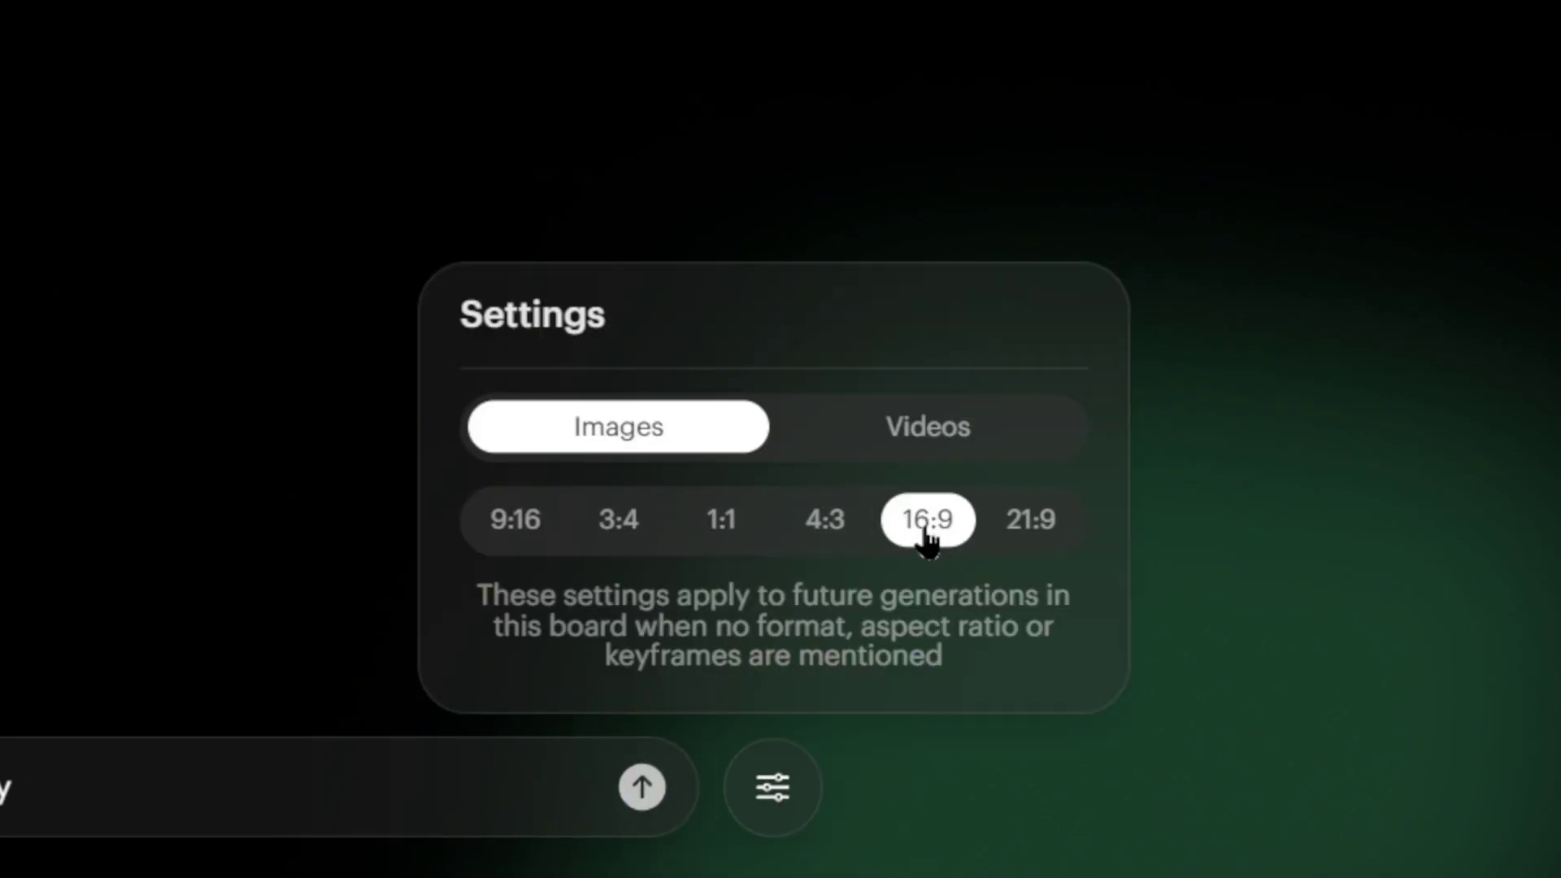
pyautogui.click(935, 449)
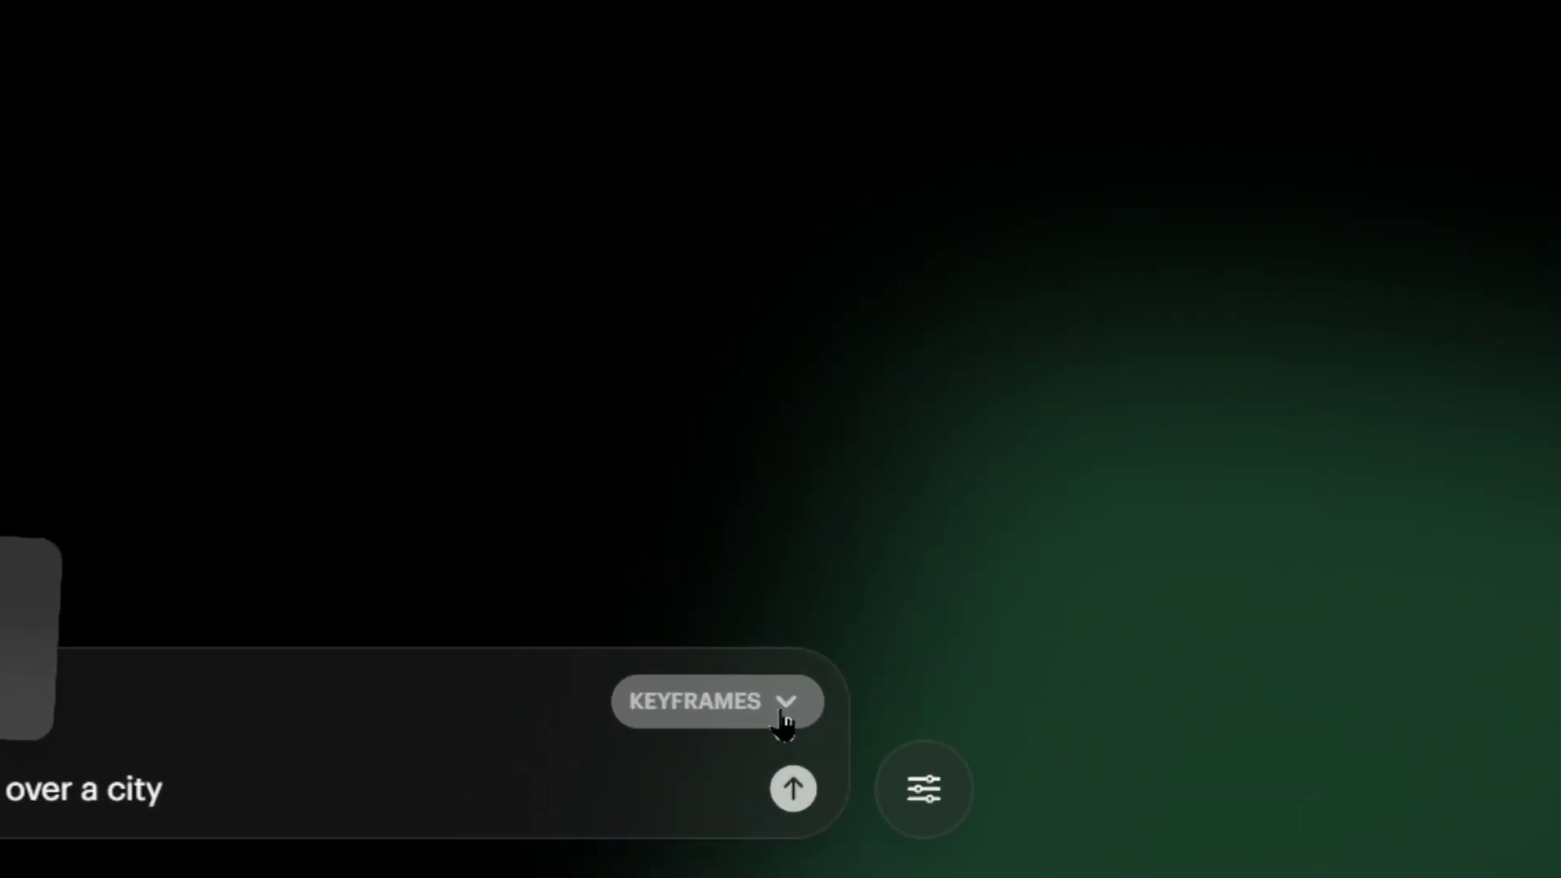
pyautogui.click(767, 705)
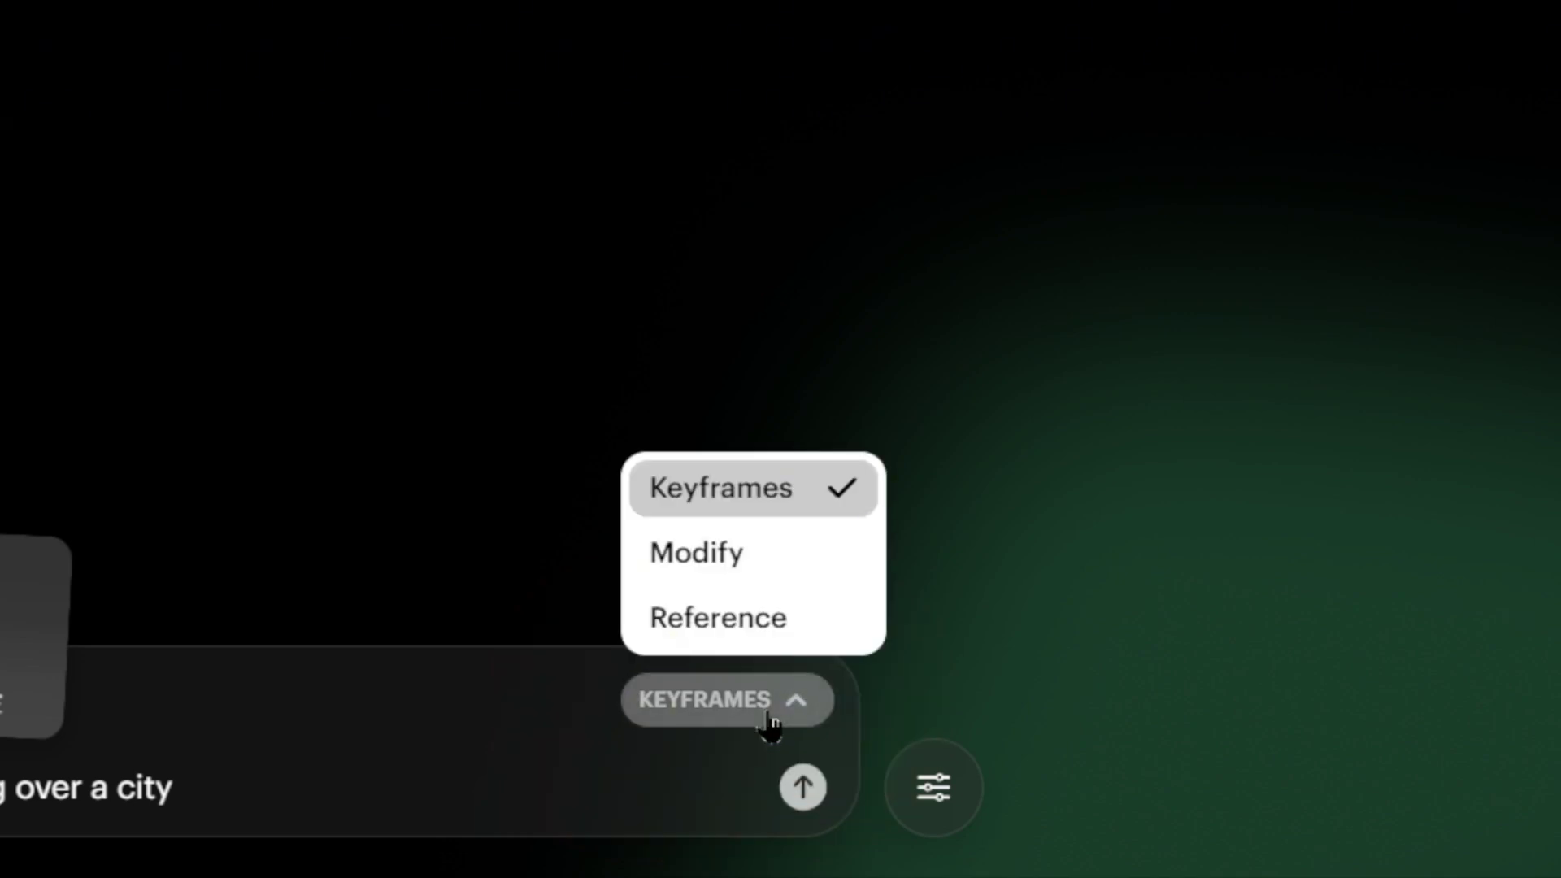
pyautogui.click(755, 521)
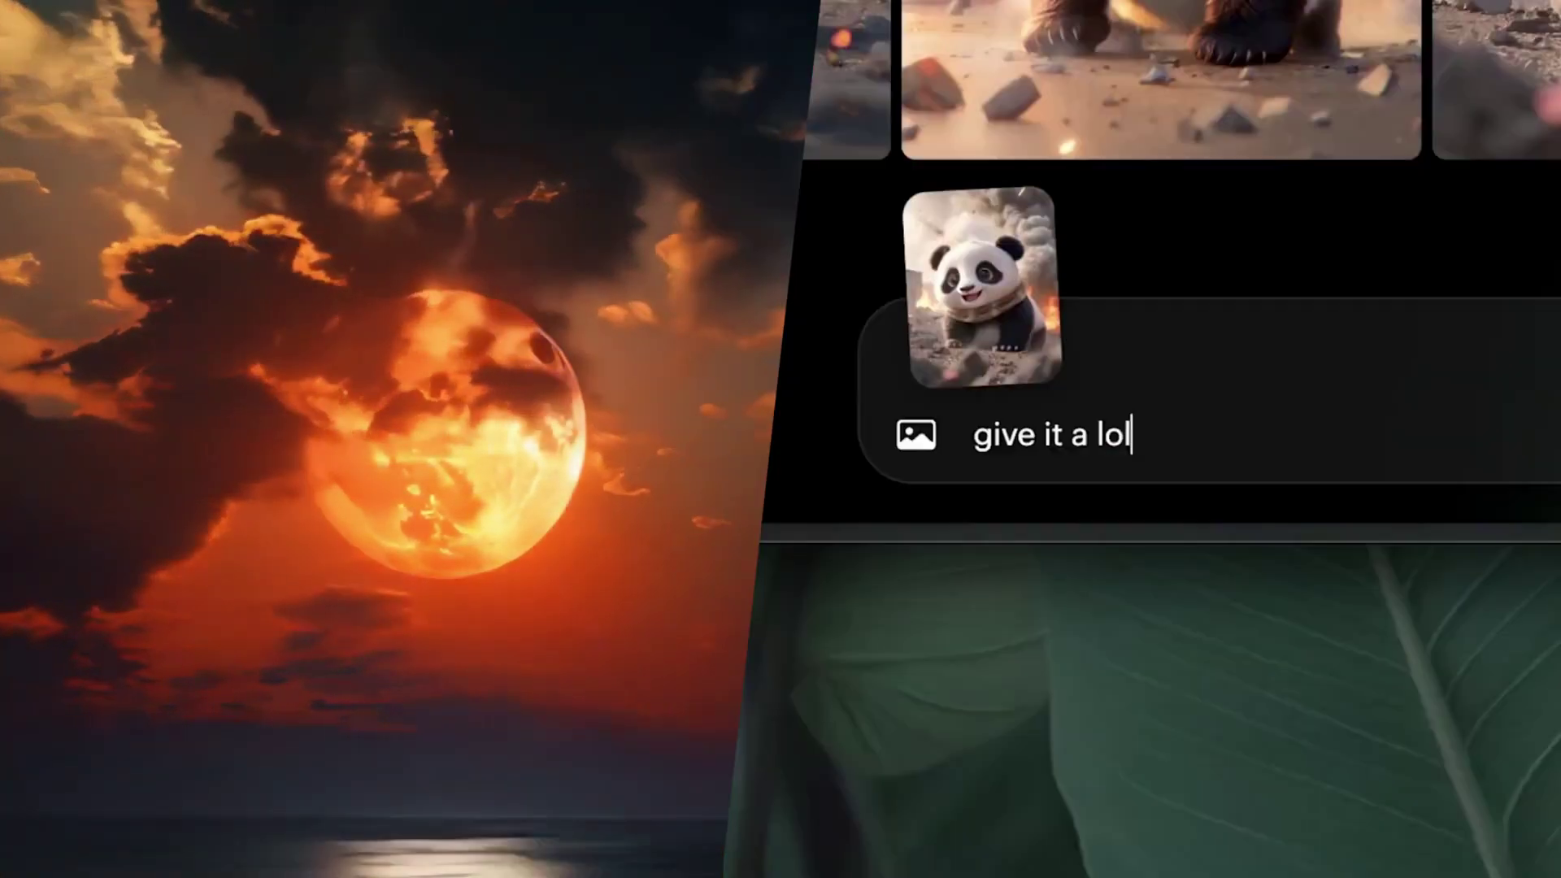
# Step: Submit 'change his hair to green' in Modify and view the green-haired variations
pyautogui.write('lipo')
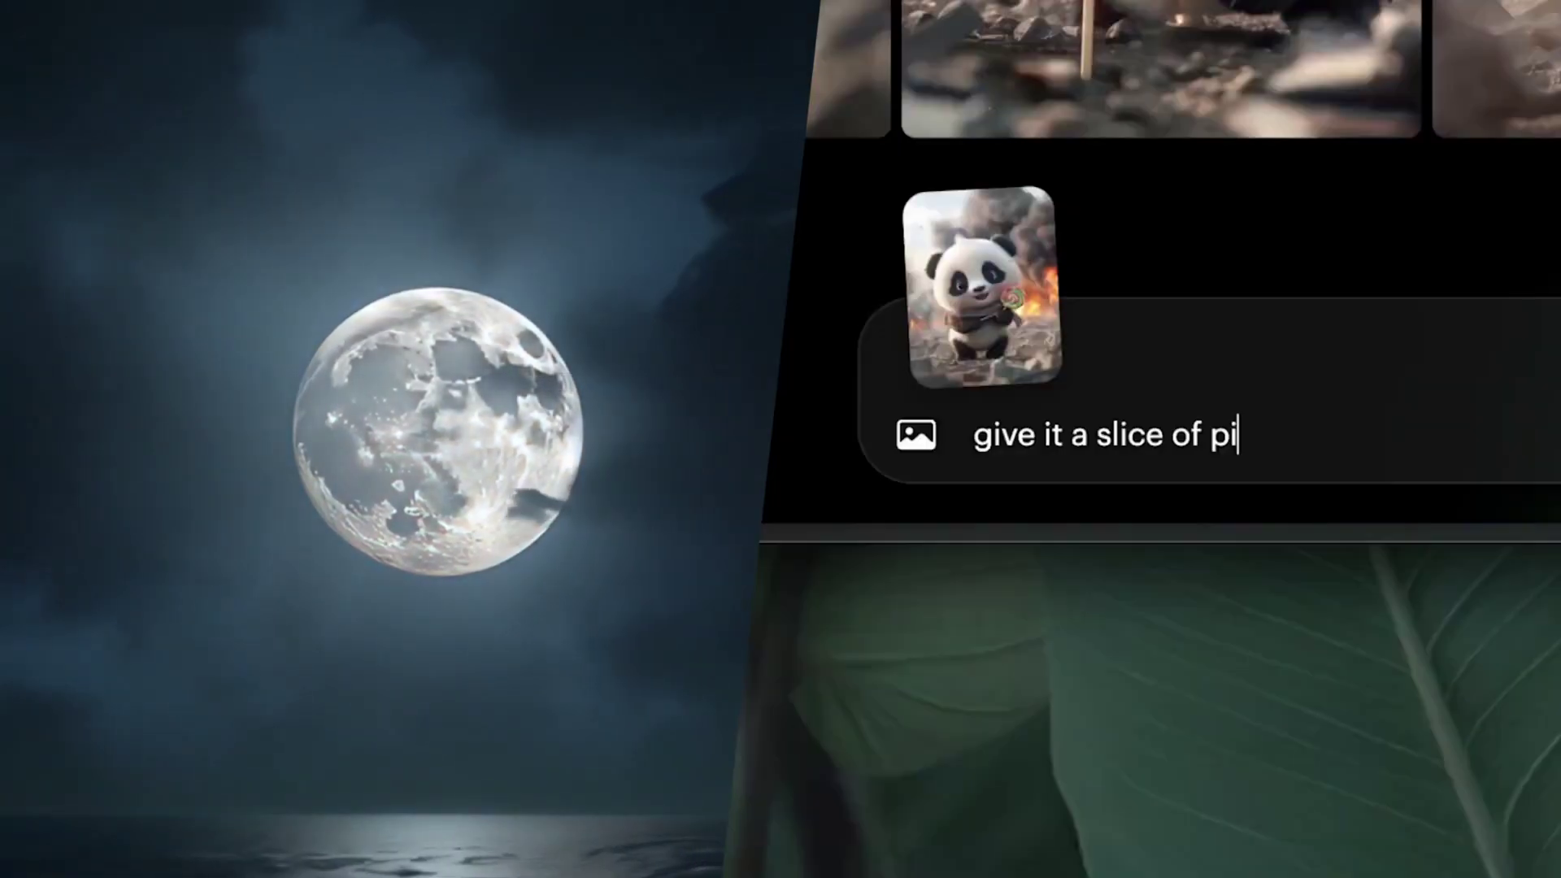
pyautogui.write('zza')
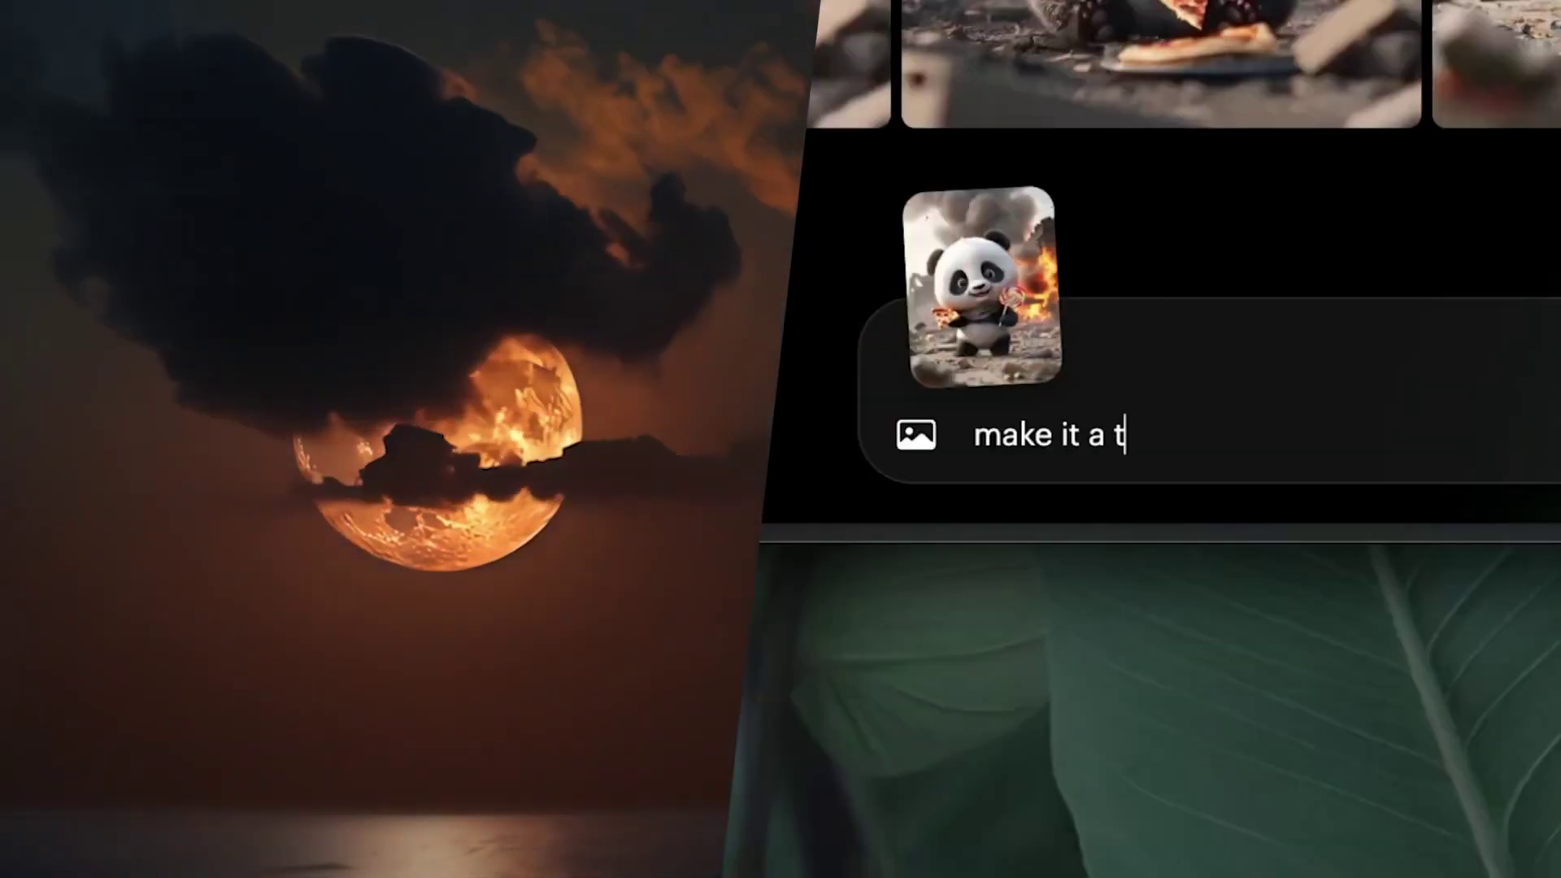
pyautogui.write('urtl')
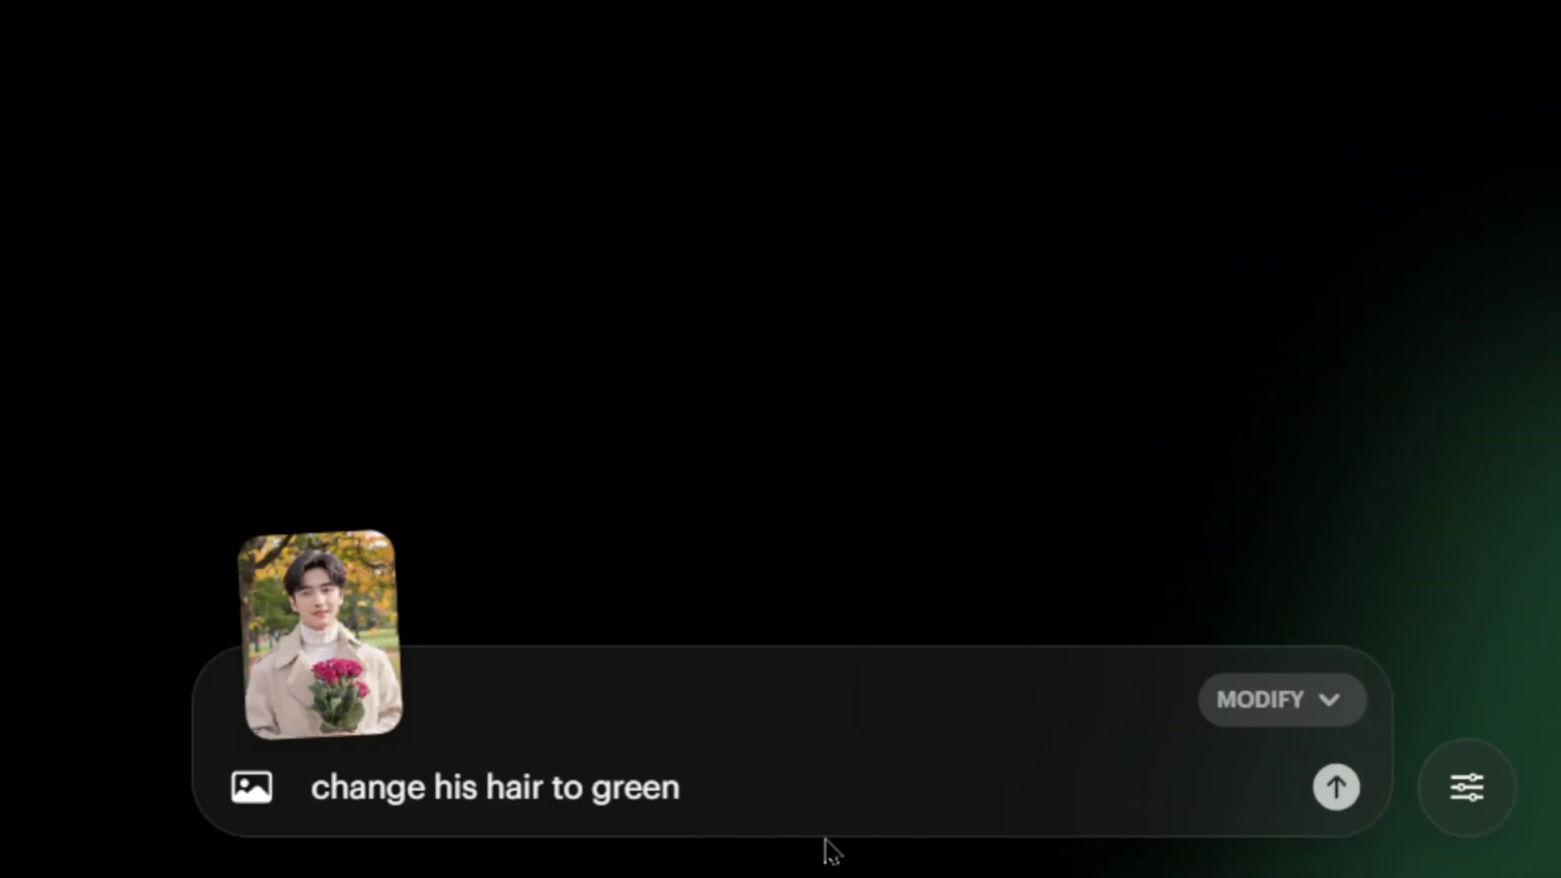
pyautogui.click(1336, 786)
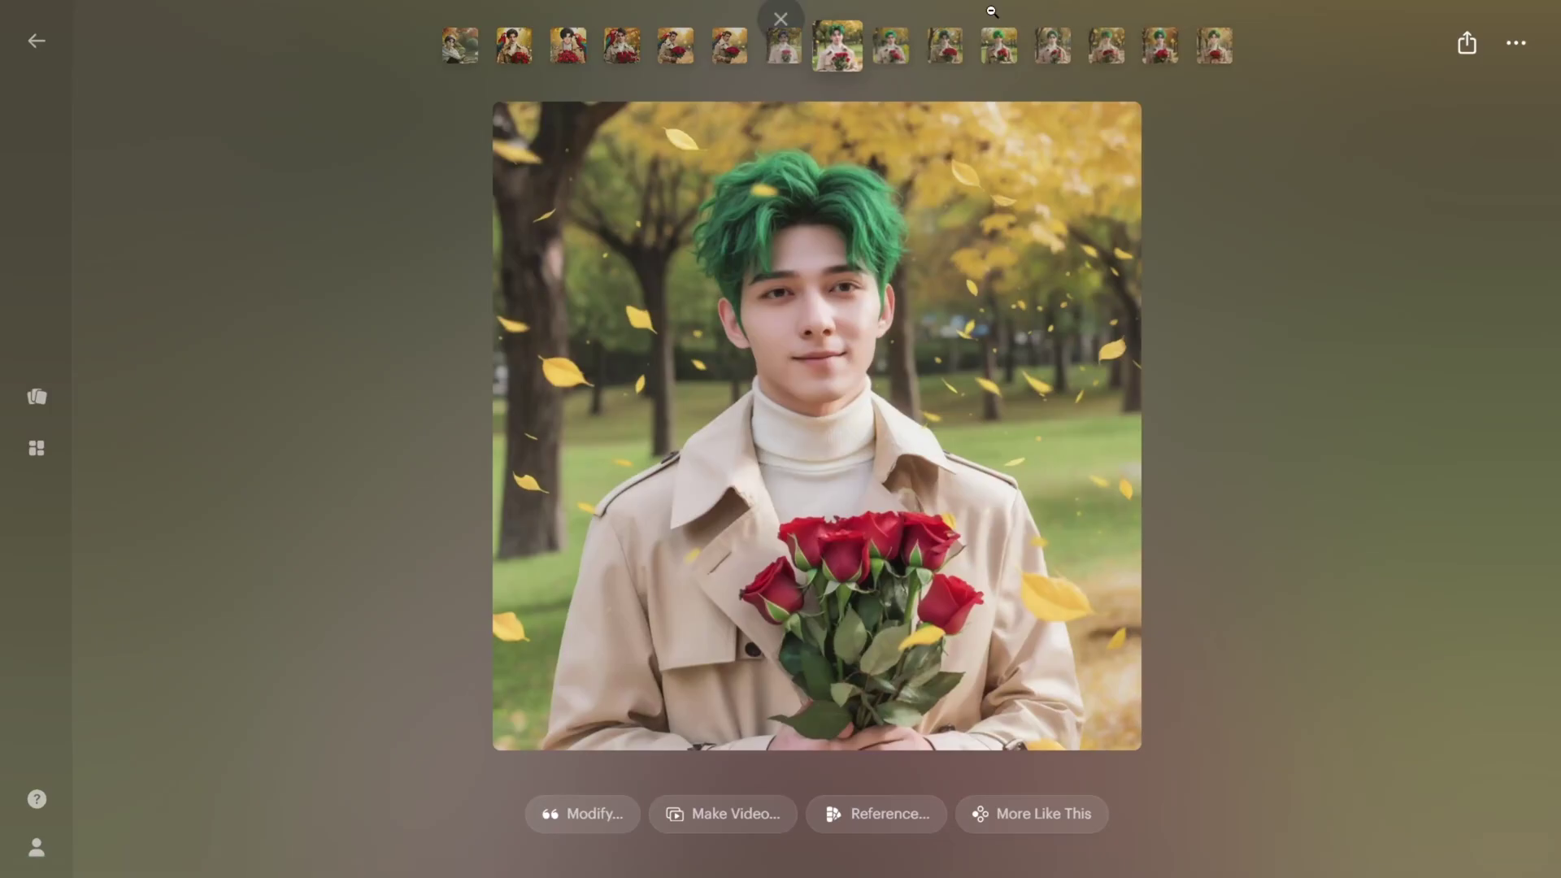
pyautogui.click(883, 47)
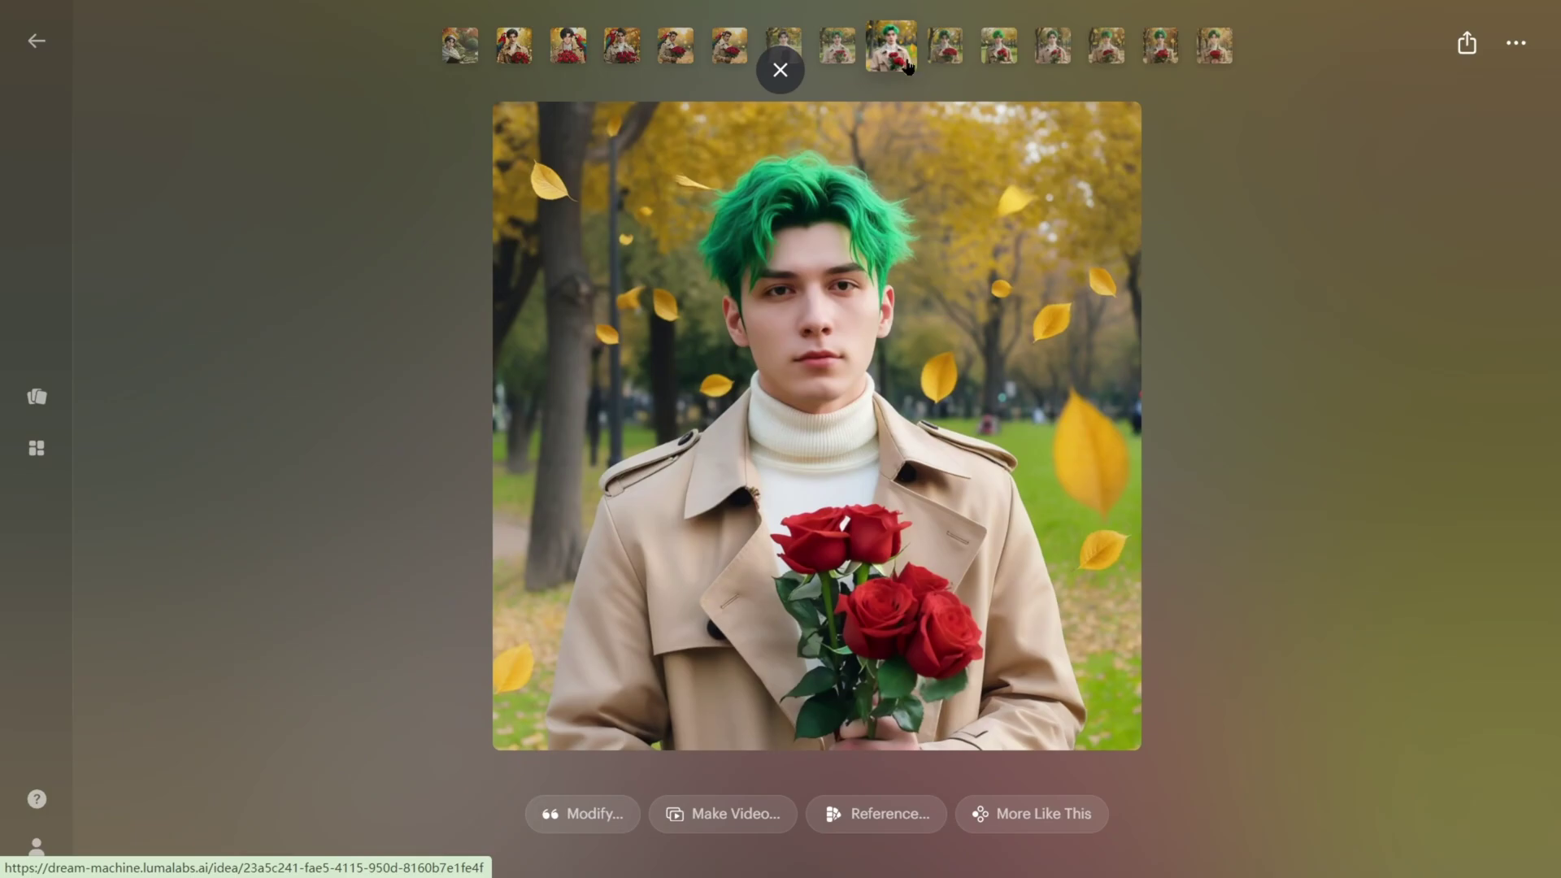
pyautogui.click(933, 51)
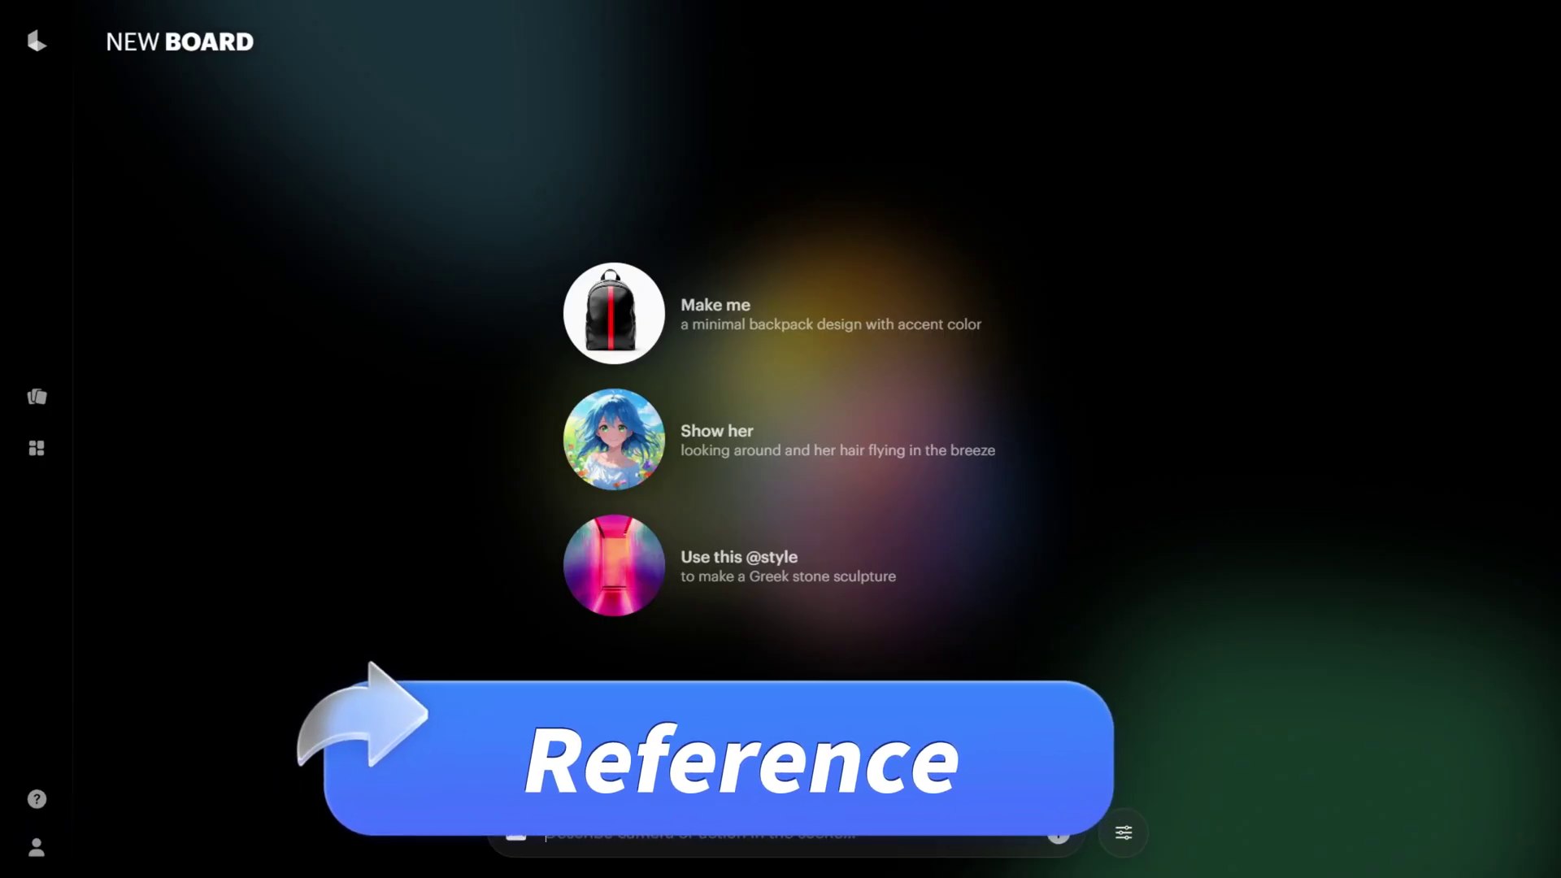
# Step: Put the new board's prompt in Reference mode with reference images attached and no text
pyautogui.click(1047, 790)
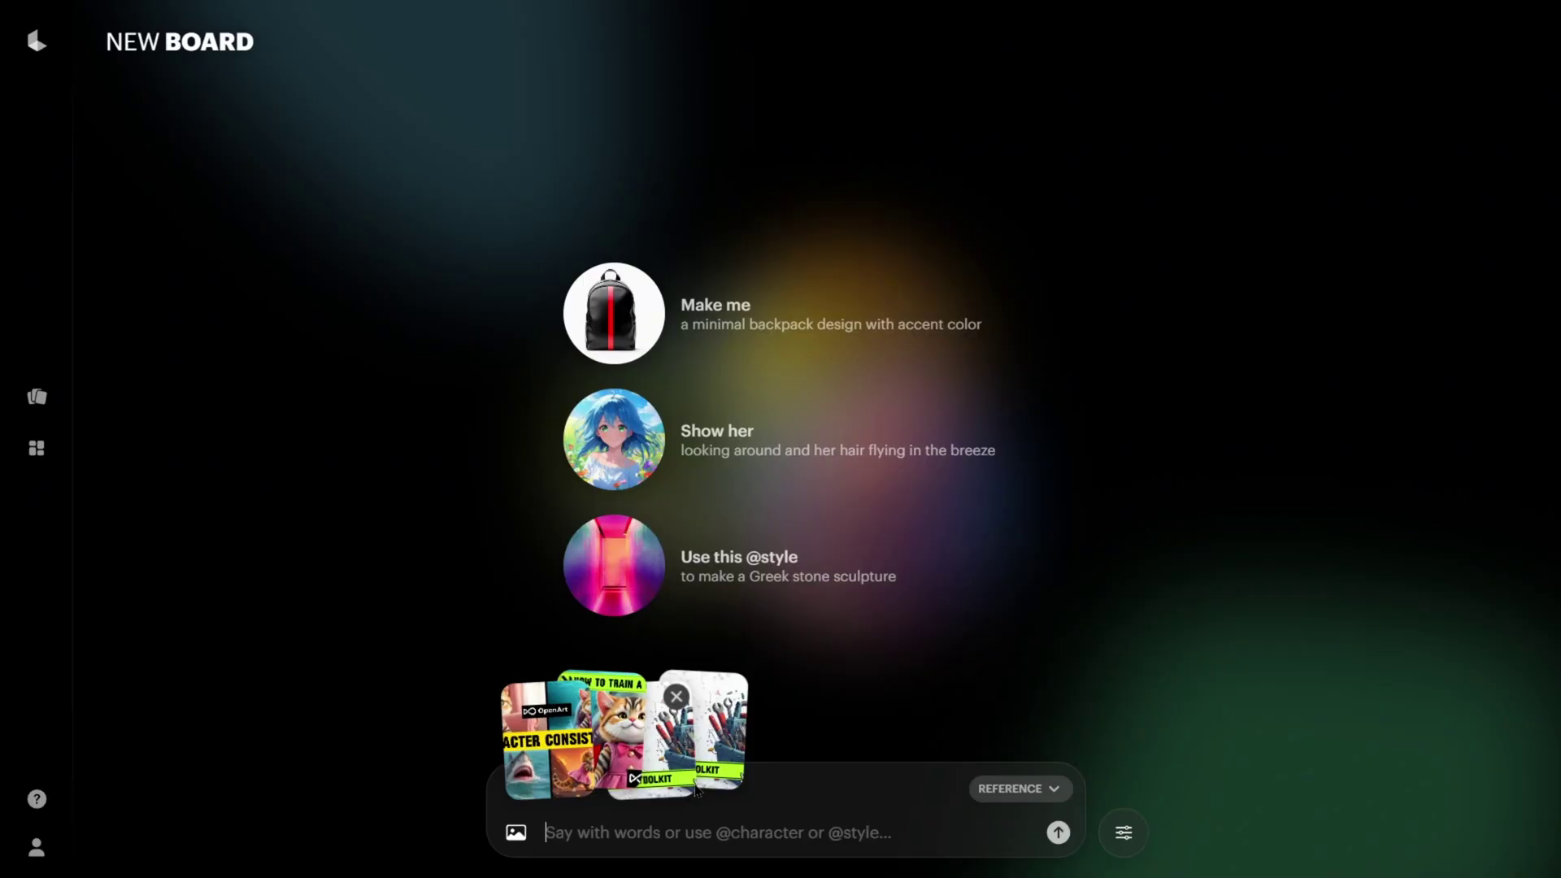
pyautogui.write('z')
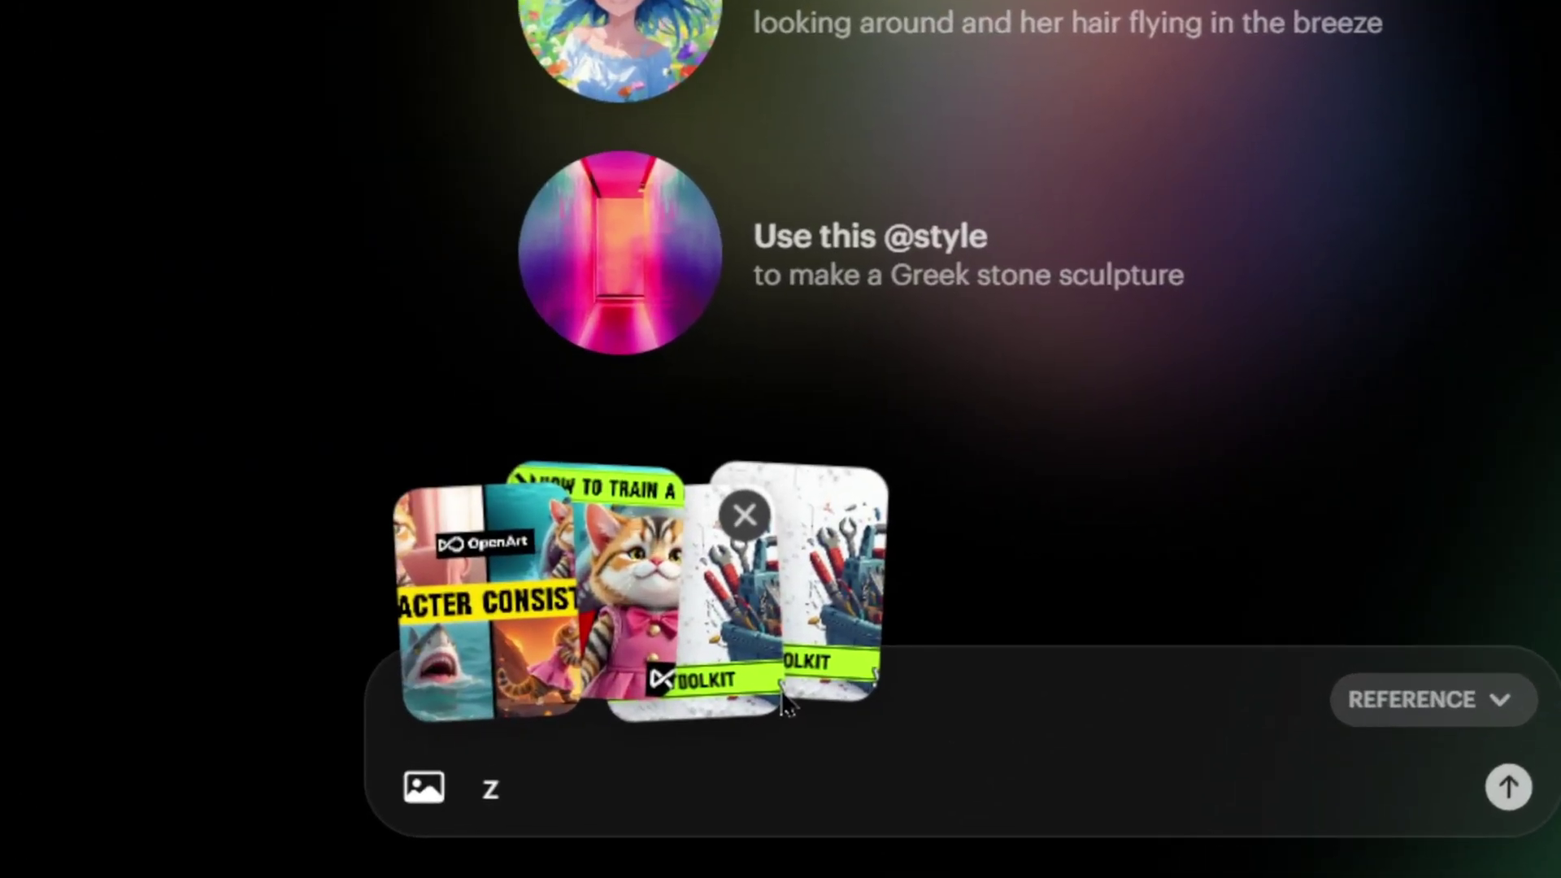
pyautogui.press('BackSpace')
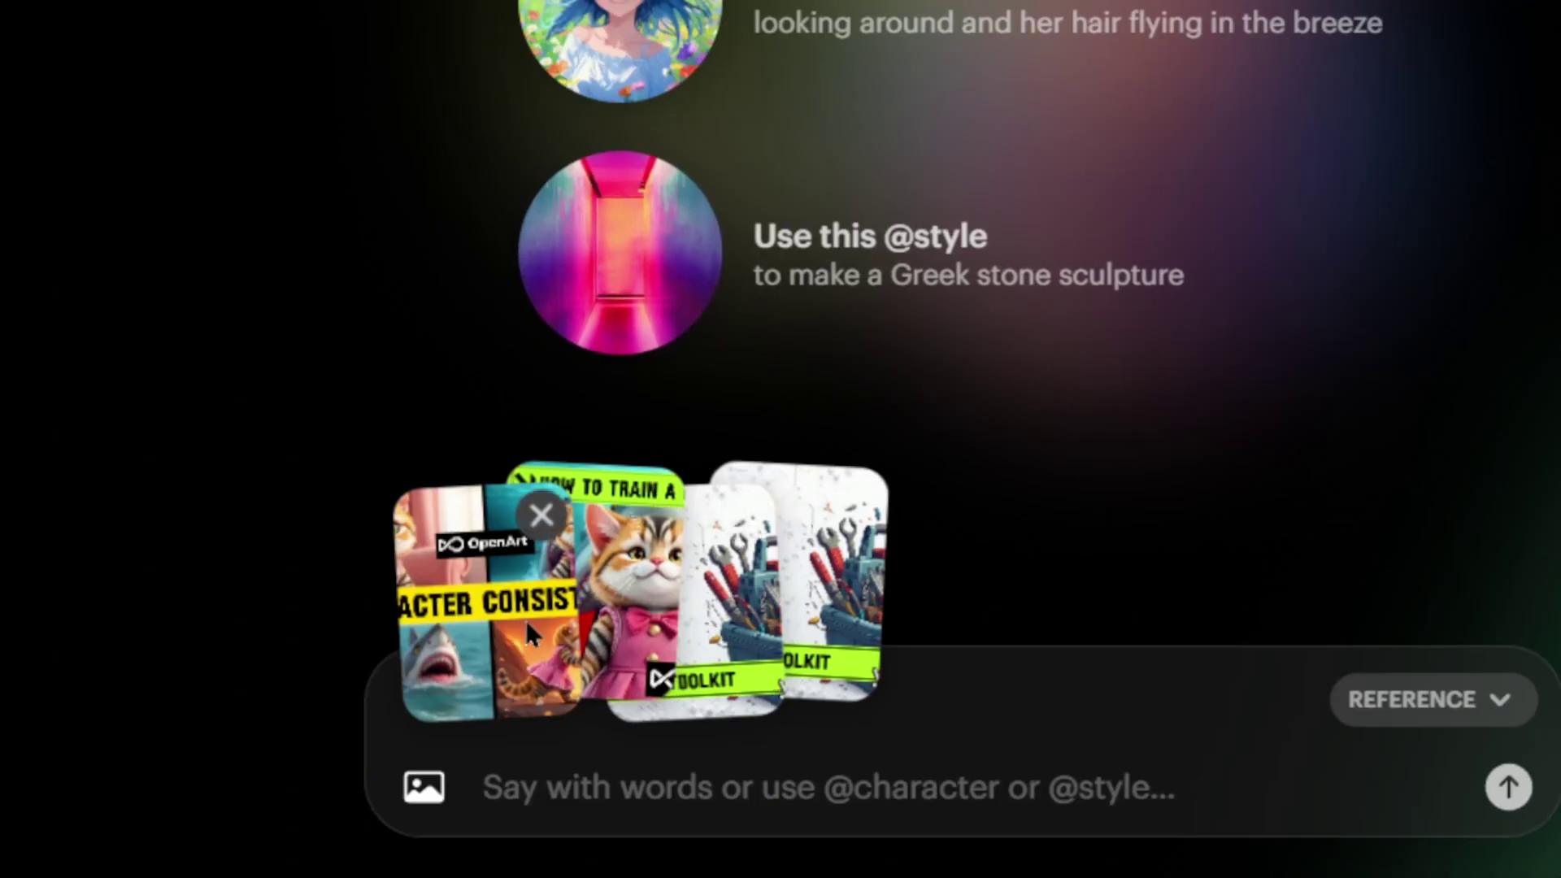
pyautogui.write('z')
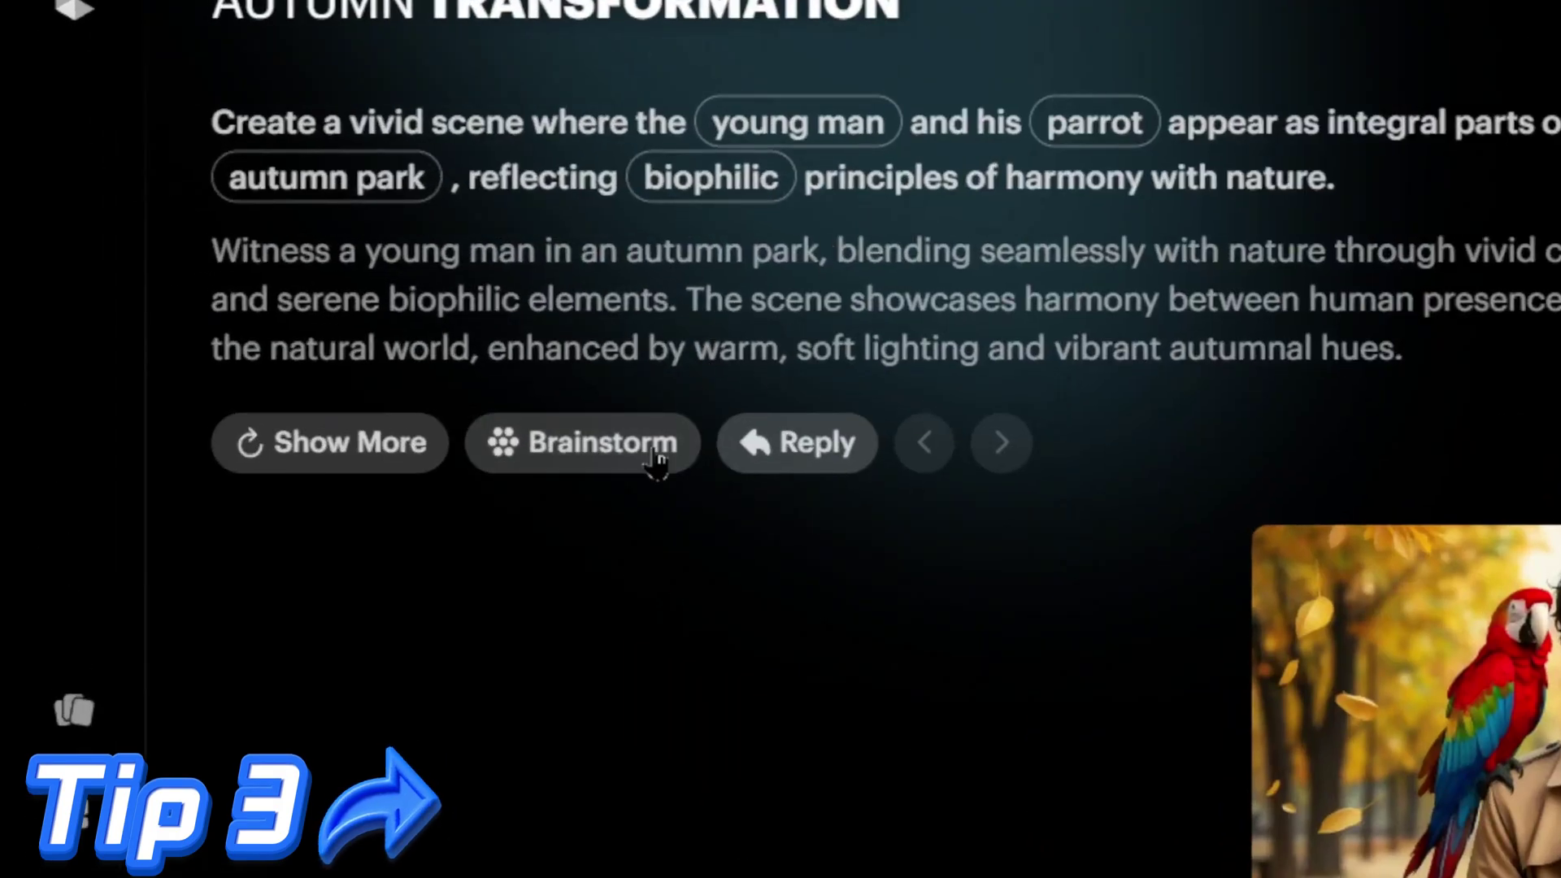
# Step: Check alternatives for the young man, parrot and biophilic chips, then scroll the Brainstorm ideas
pyautogui.click(833, 130)
pyautogui.click(1094, 122)
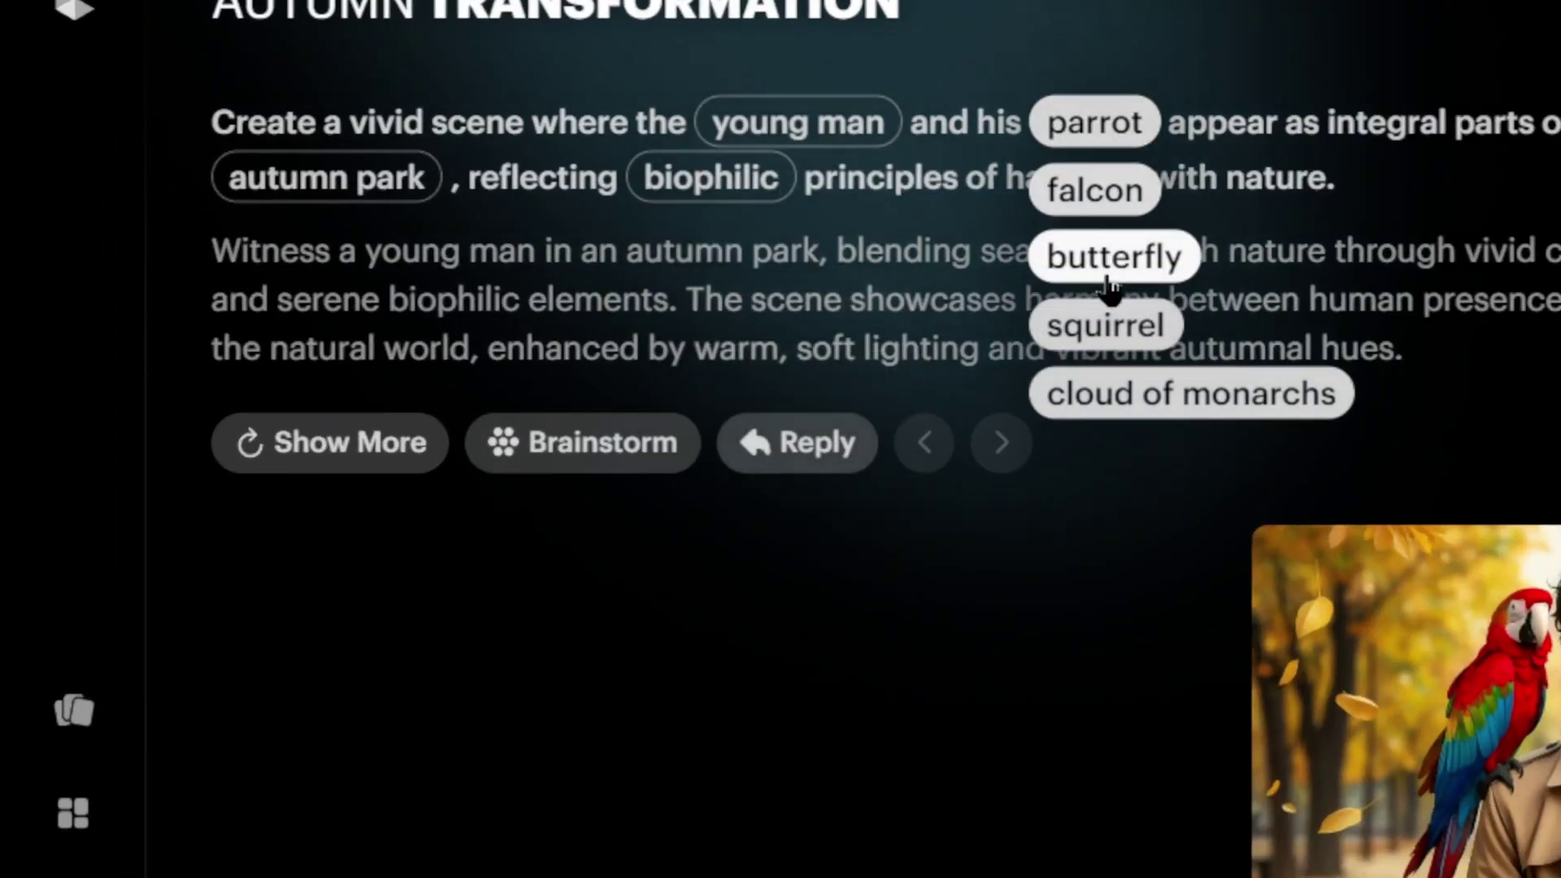
pyautogui.click(711, 177)
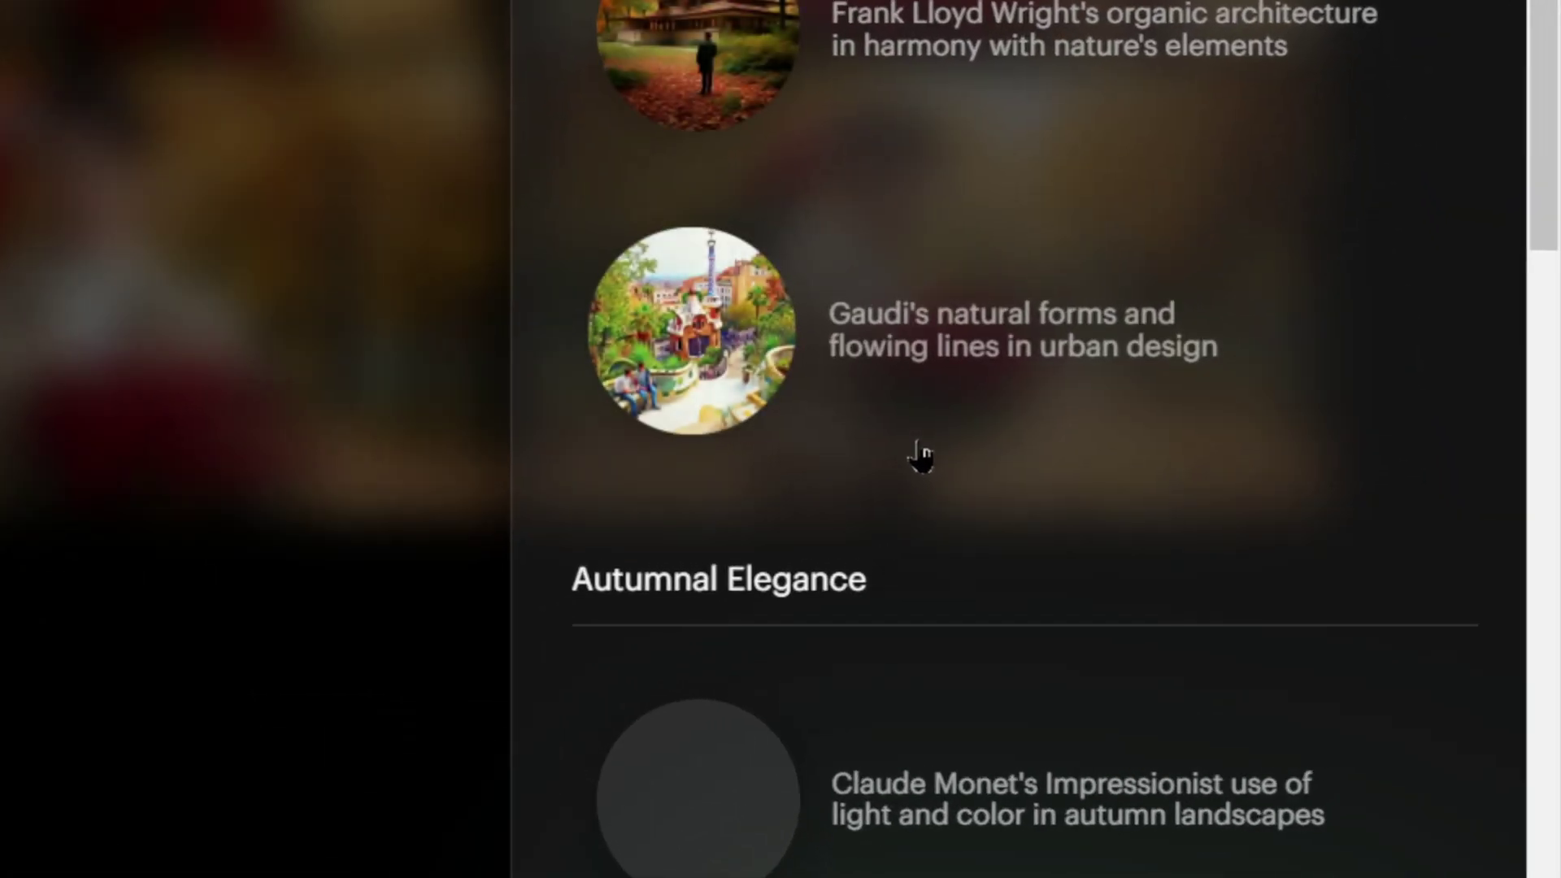
pyautogui.scroll(-5, 1241, 429)
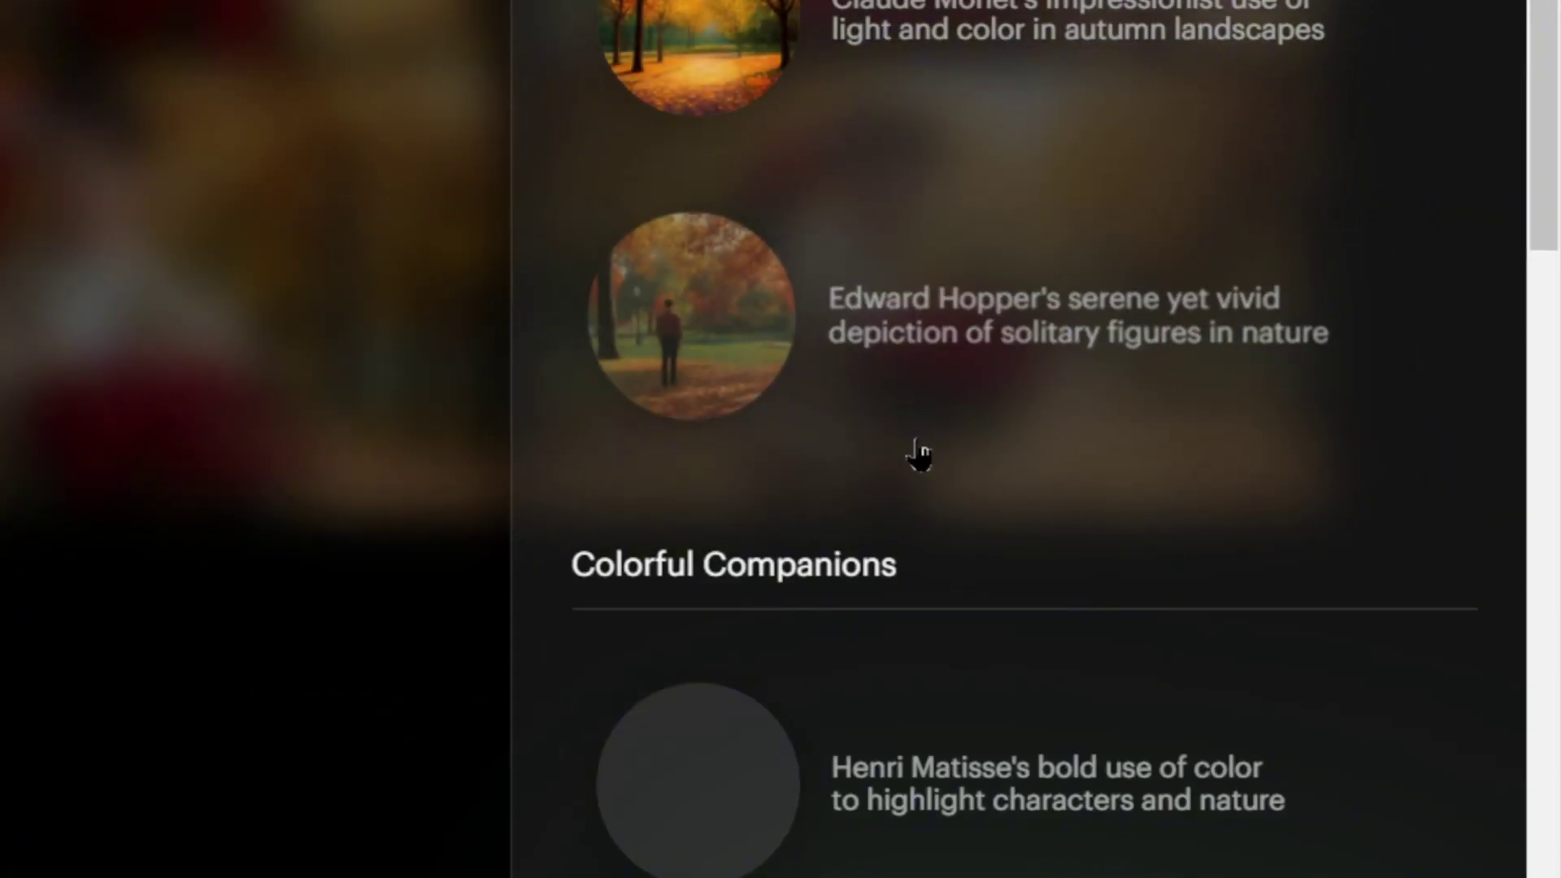
pyautogui.scroll(8, 918, 452)
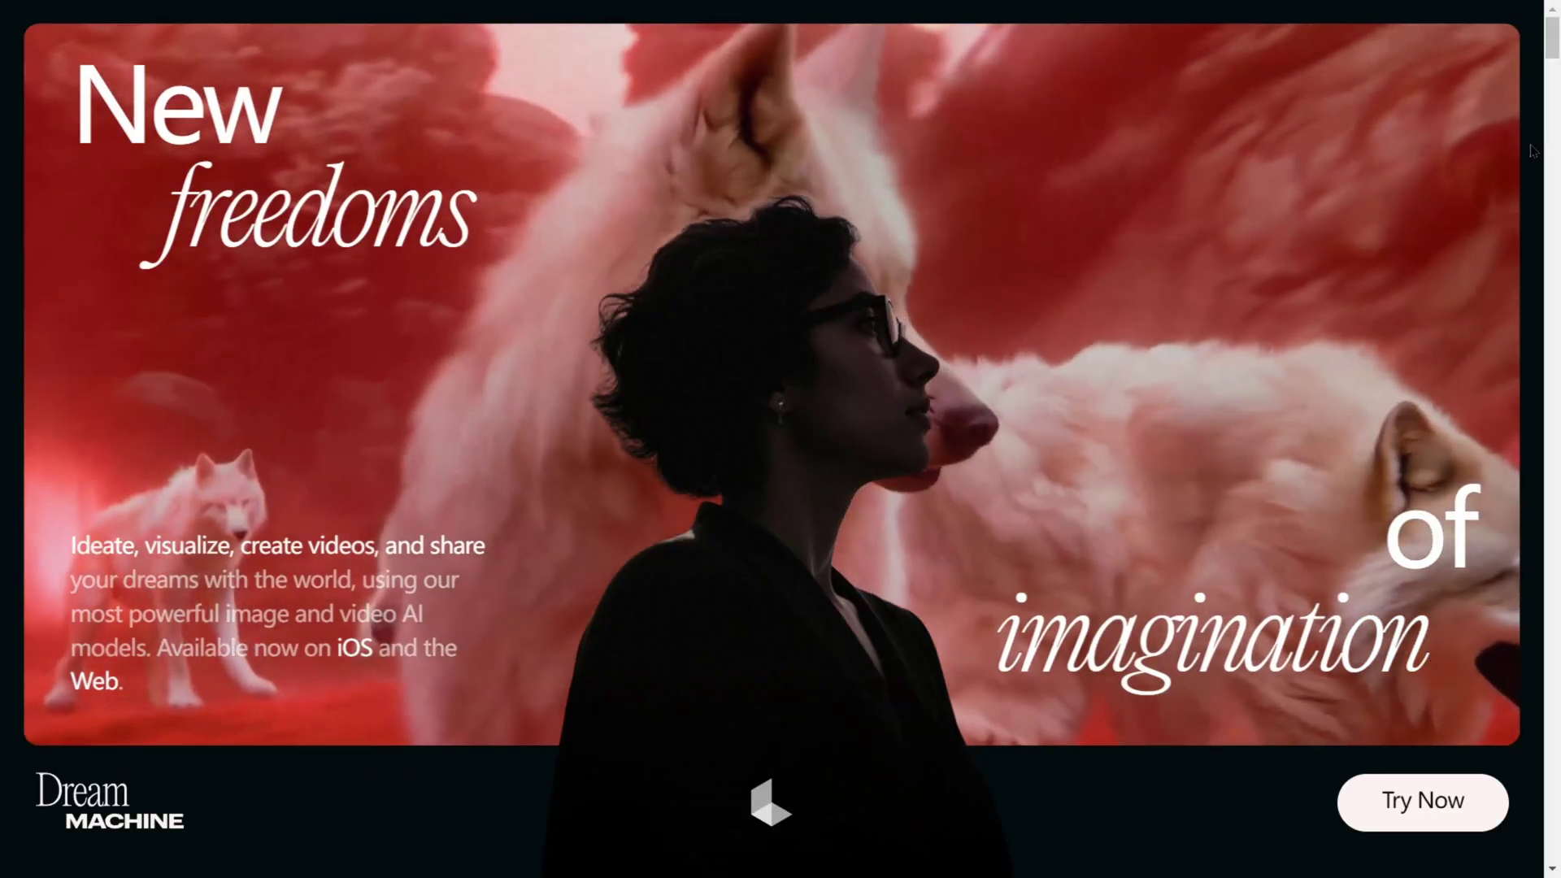
pyautogui.scroll(-5, 1533, 150)
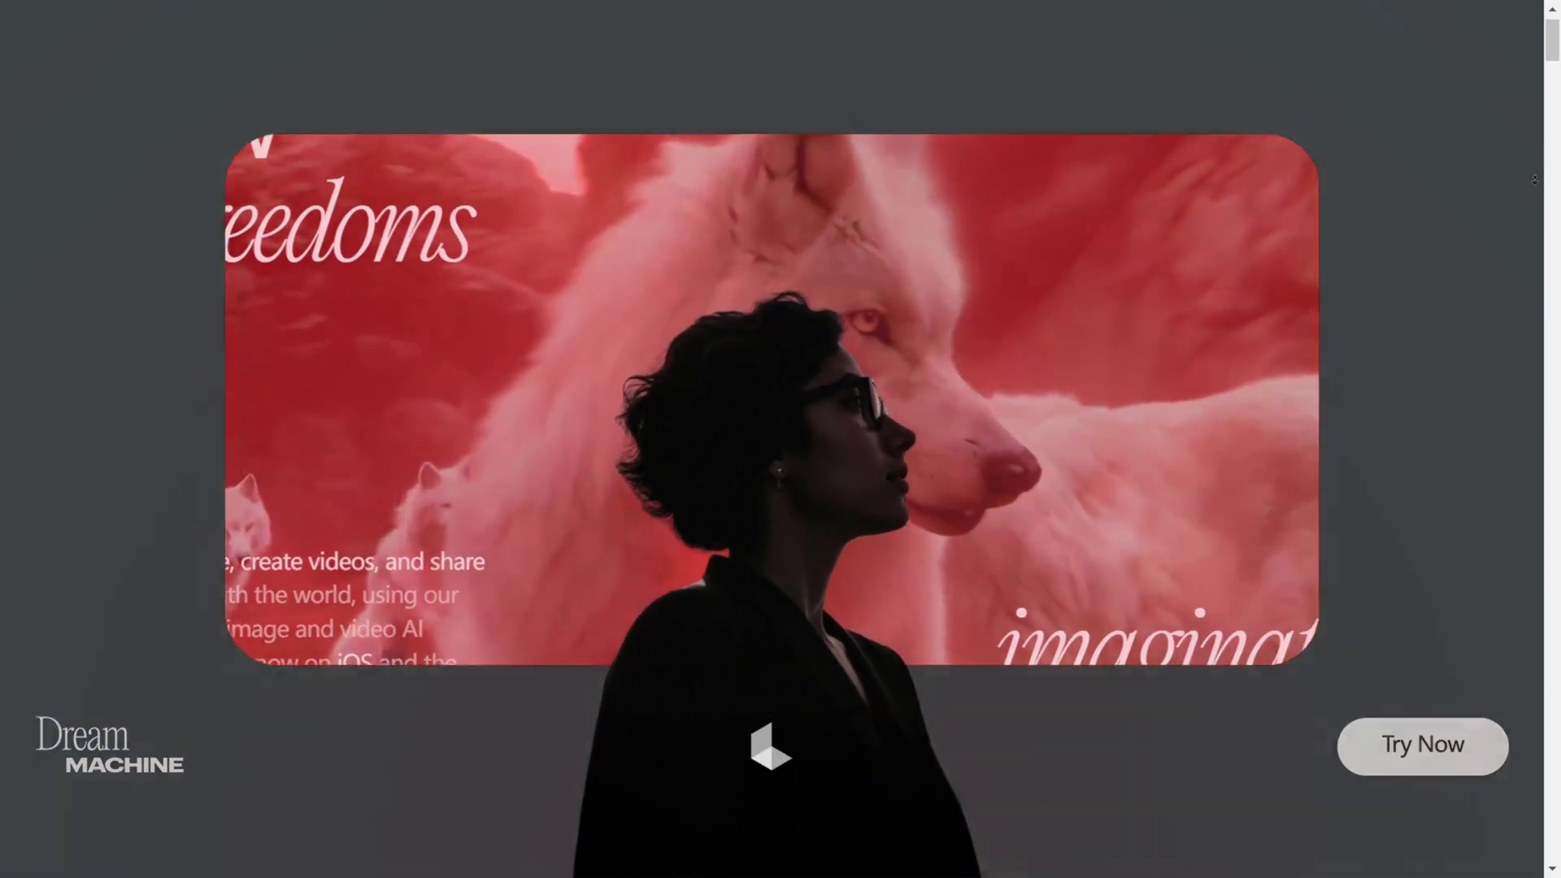
pyautogui.scroll(-2, 1534, 180)
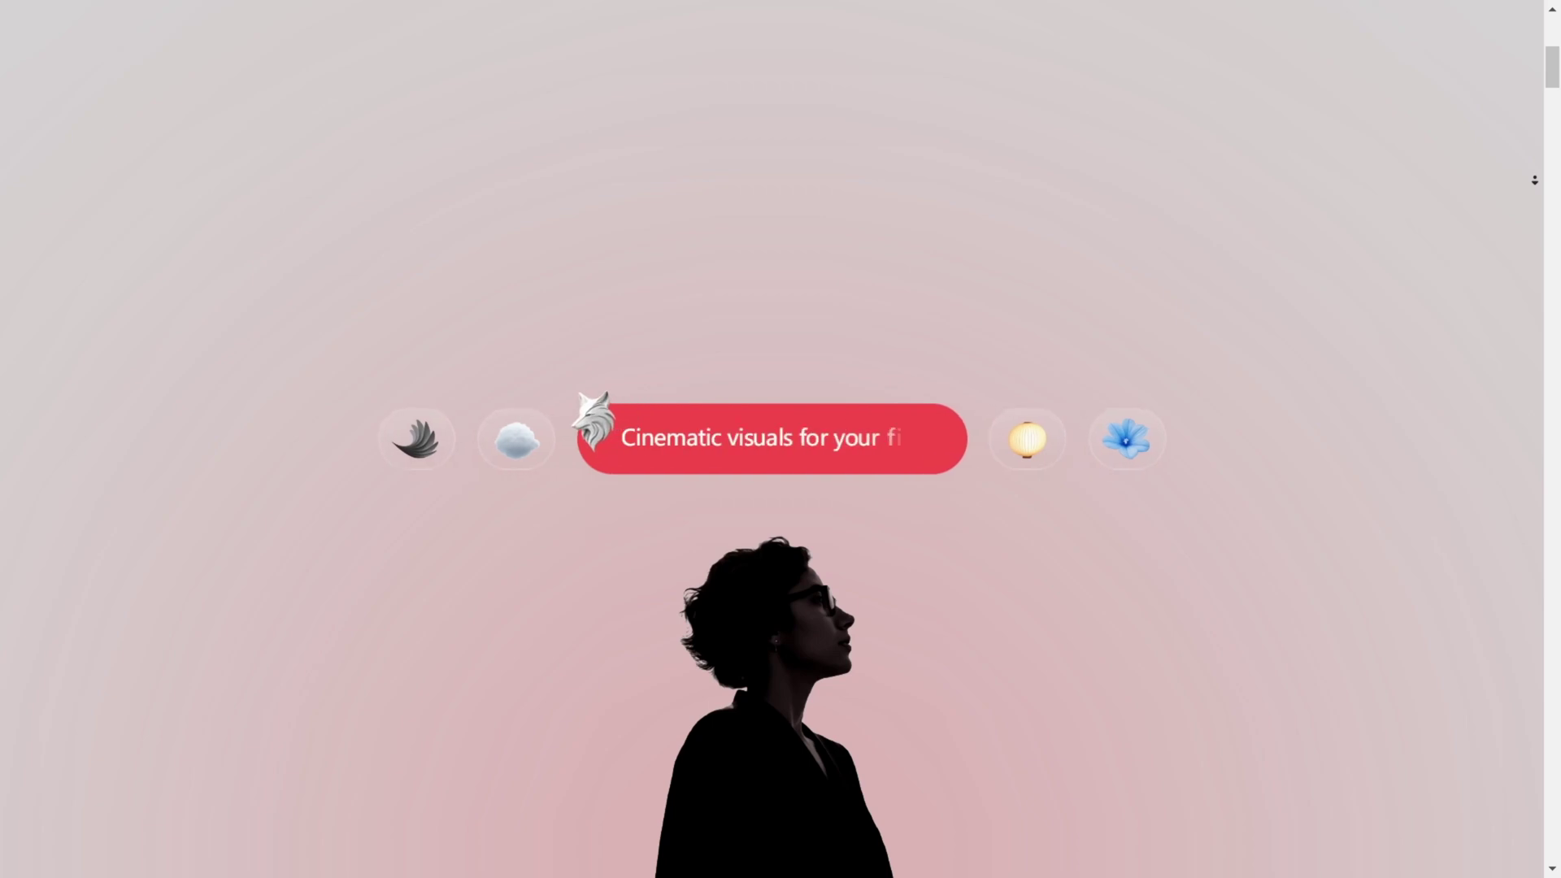
pyautogui.scroll(7, 1534, 180)
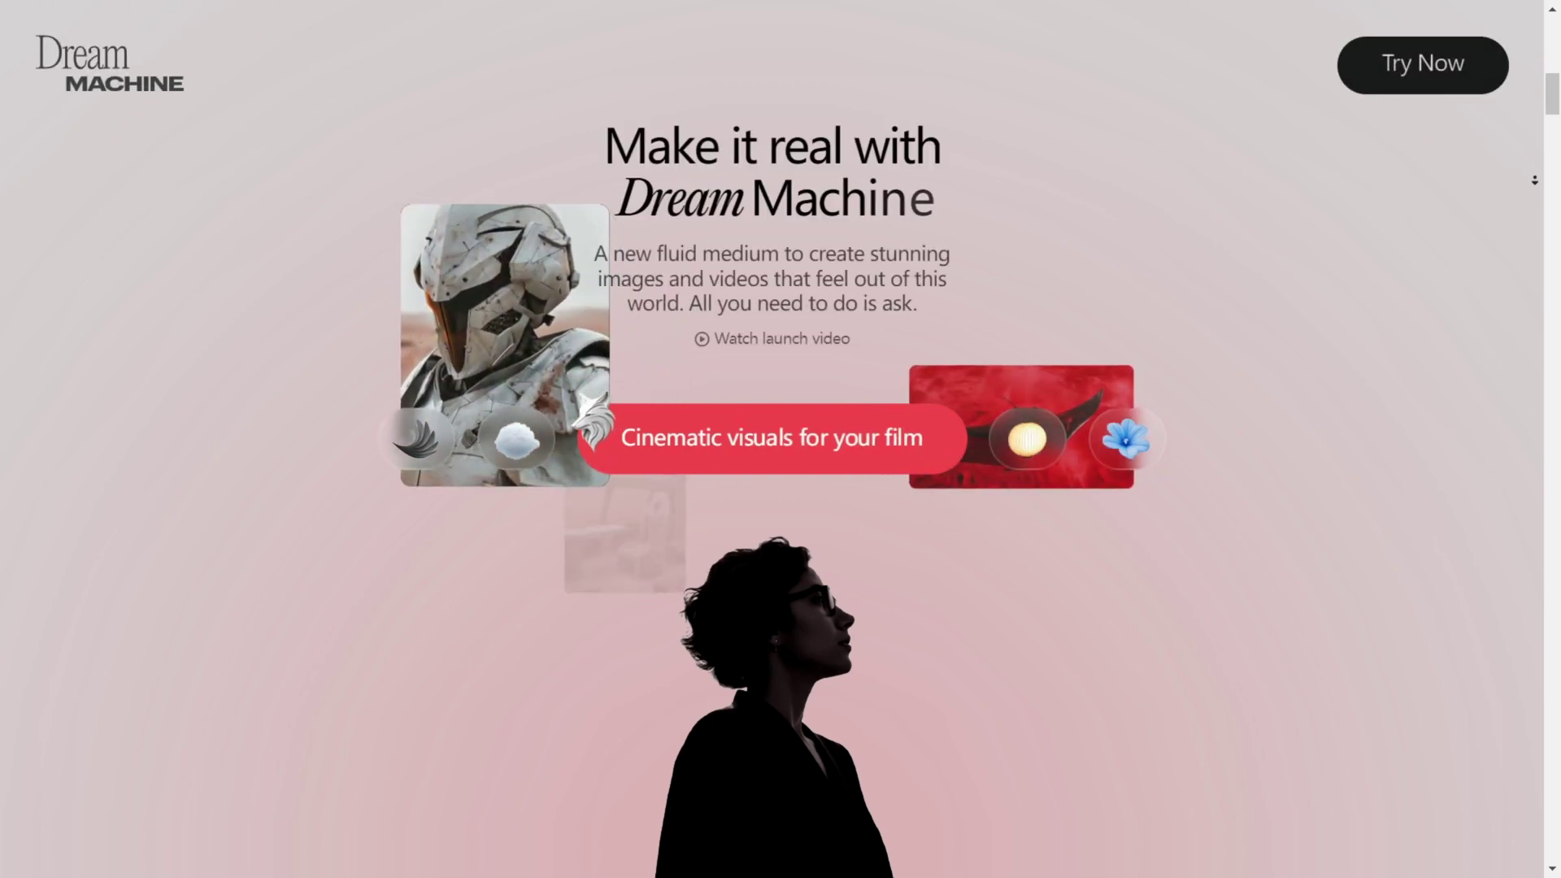